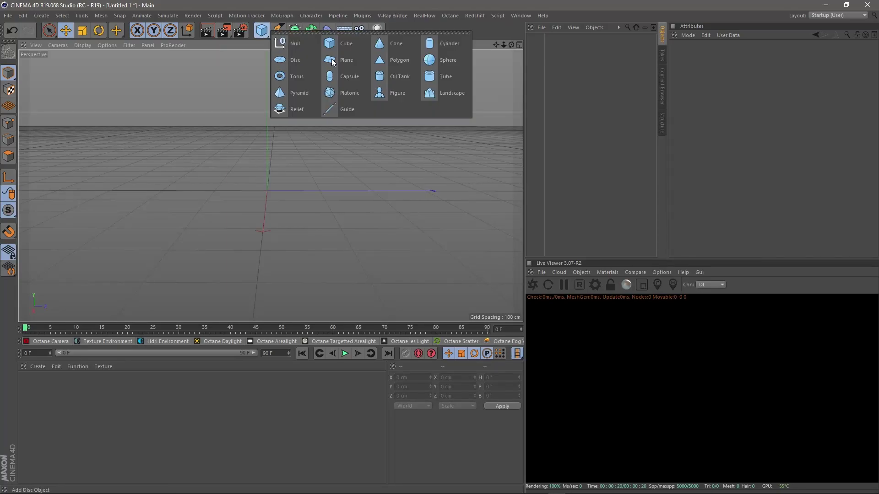
# - Create a Plane primitive and drag its handles out to about 1033 × 1085 cm
pyautogui.click(295, 44)
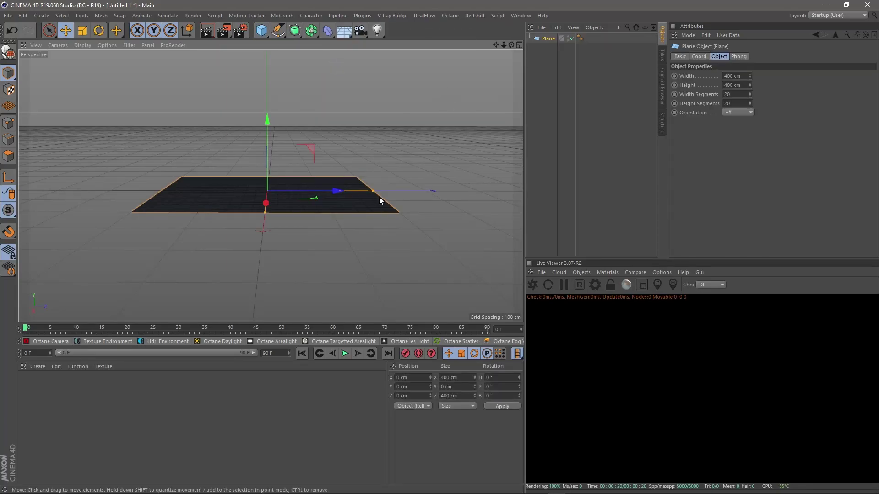
pyautogui.moveTo(373, 190); pyautogui.dragTo(454, 184)
pyautogui.moveTo(265, 209); pyautogui.dragTo(271, 294)
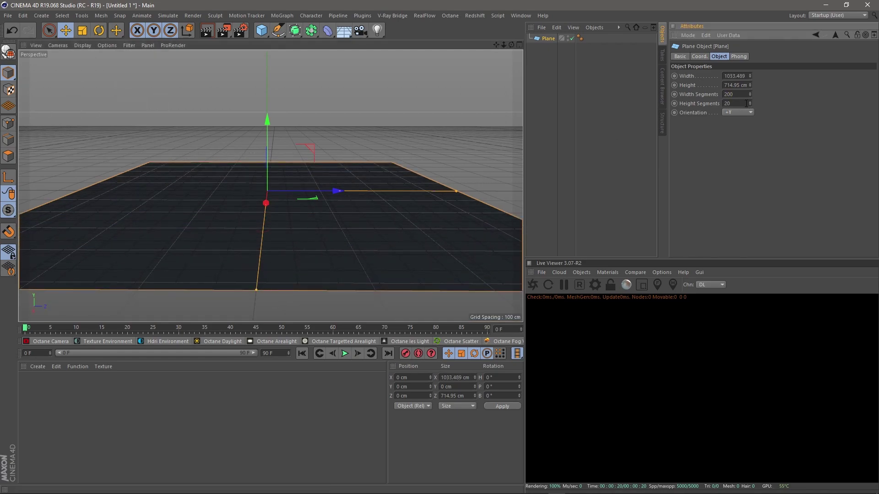
pyautogui.write('0')
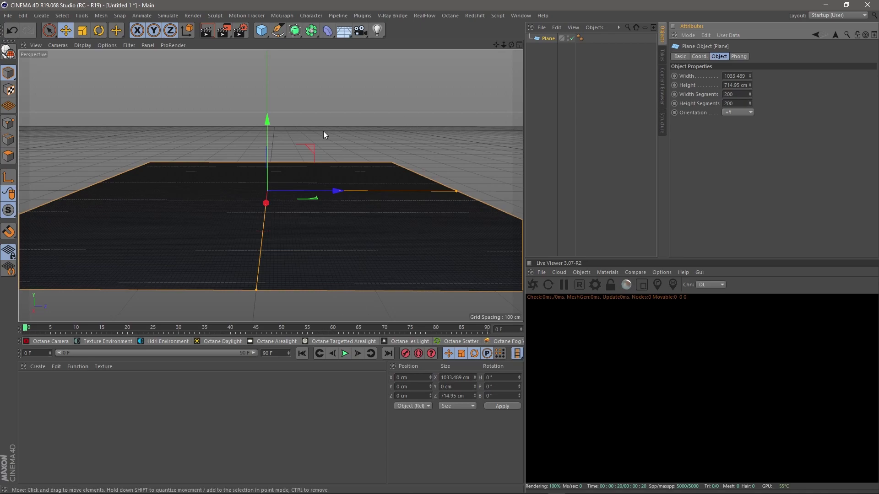
pyautogui.keyDown('alt'); pyautogui.moveTo(304, 252); pyautogui.dragTo(306, 256); pyautogui.keyUp('alt')
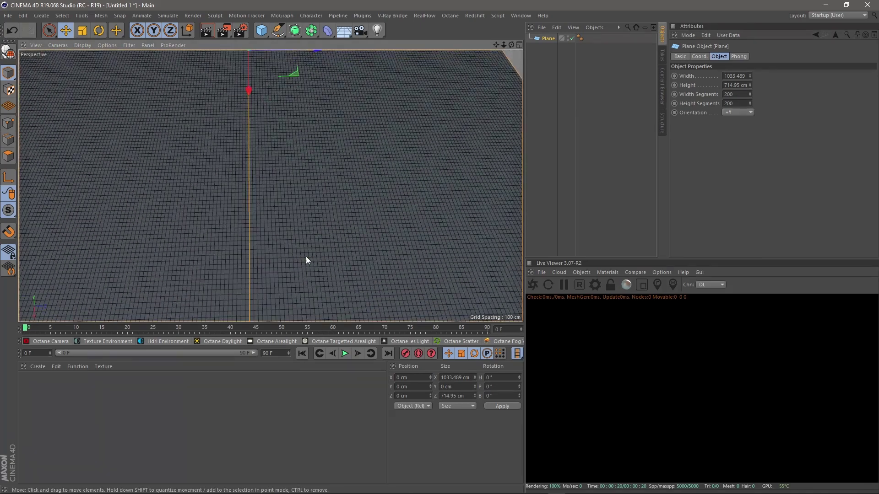
pyautogui.scroll(-5, 306, 256)
pyautogui.moveTo(412, 174); pyautogui.dragTo(477, 168)
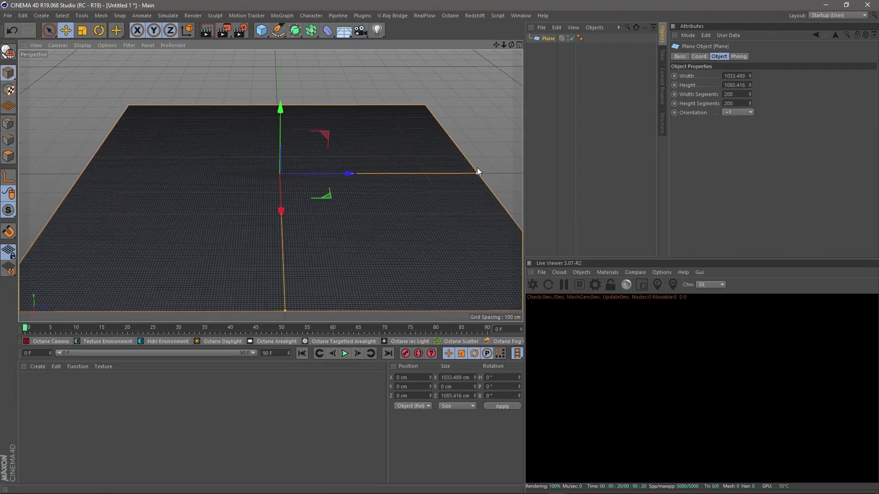
pyautogui.click(289, 277)
pyautogui.moveTo(335, 289)
pyautogui.keyDown('alt'); pyautogui.mouseDown()
pyautogui.moveTo(373, 259)
pyautogui.moveTo(360, 200)
pyautogui.mouseUp(); pyautogui.keyUp('alt')
# - Make the plane an editable polygon object with C
pyautogui.keyDown('alt'); pyautogui.moveTo(309, 160); pyautogui.dragTo(311, 181); pyautogui.keyUp('alt')
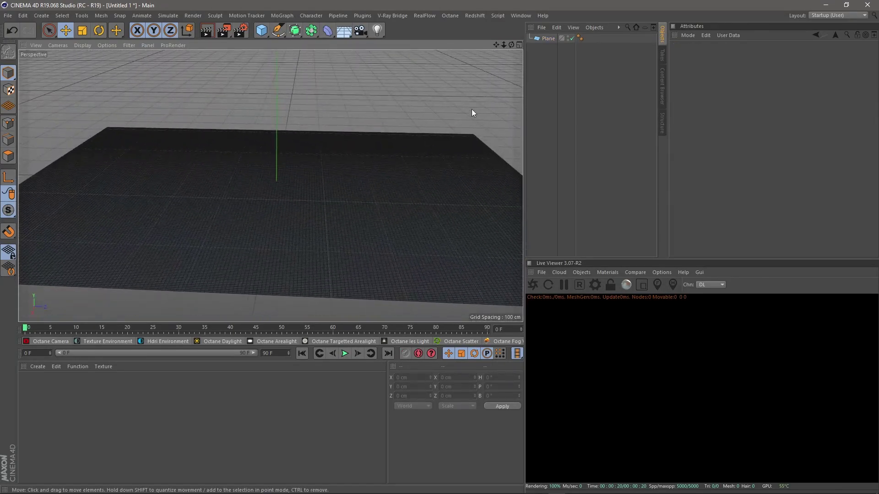
pyautogui.click(546, 38)
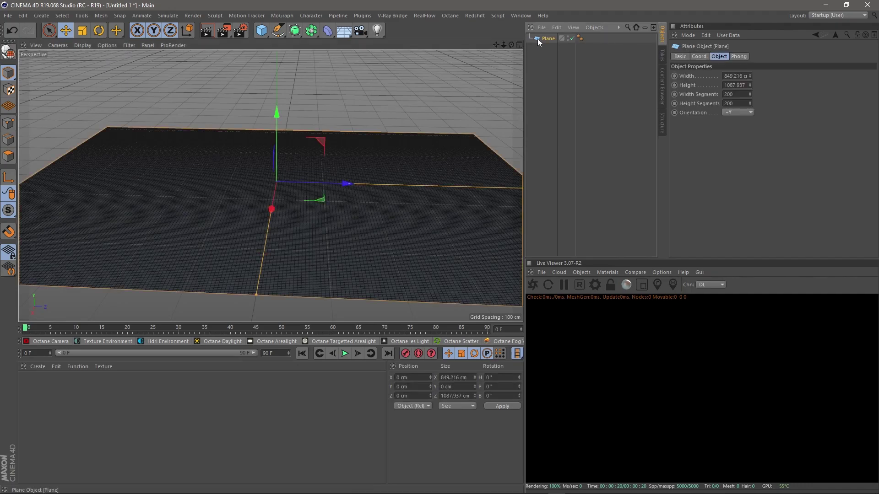
pyautogui.press('c')
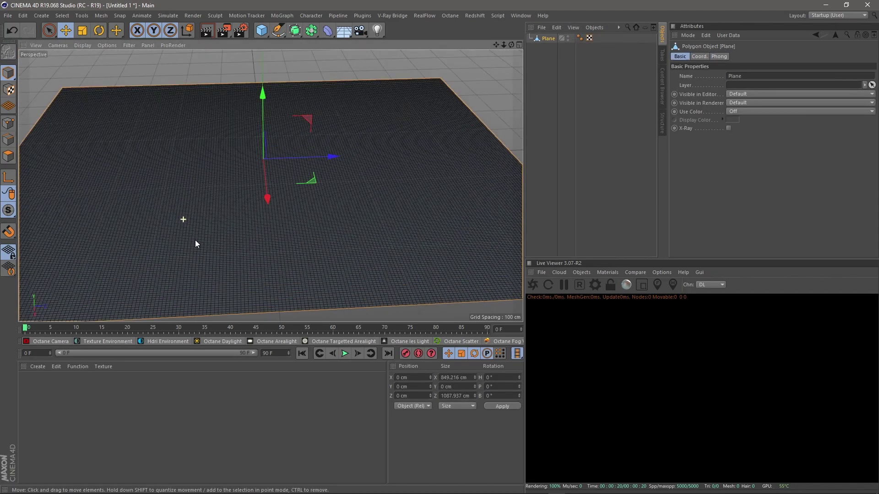
pyautogui.moveTo(195, 239)
pyautogui.keyDown('alt'); pyautogui.mouseDown()
pyautogui.moveTo(177, 217)
pyautogui.moveTo(233, 210)
pyautogui.mouseUp(); pyautogui.keyUp('alt')
pyautogui.keyDown('alt'); pyautogui.moveTo(253, 171); pyautogui.dragTo(256, 209); pyautogui.keyUp('alt')
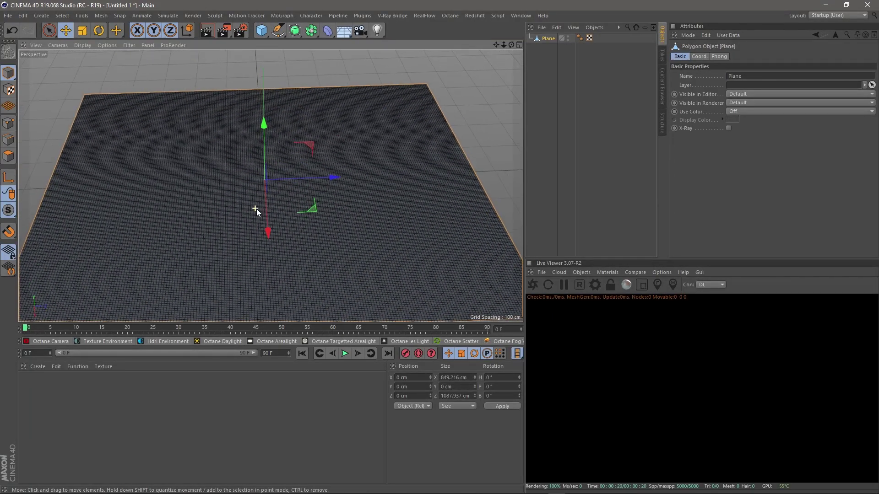
pyautogui.scroll(3, 256, 209)
# - In Polygons mode, set up Live Selection with an enlarged 164 radius brush
pyautogui.click(10, 156)
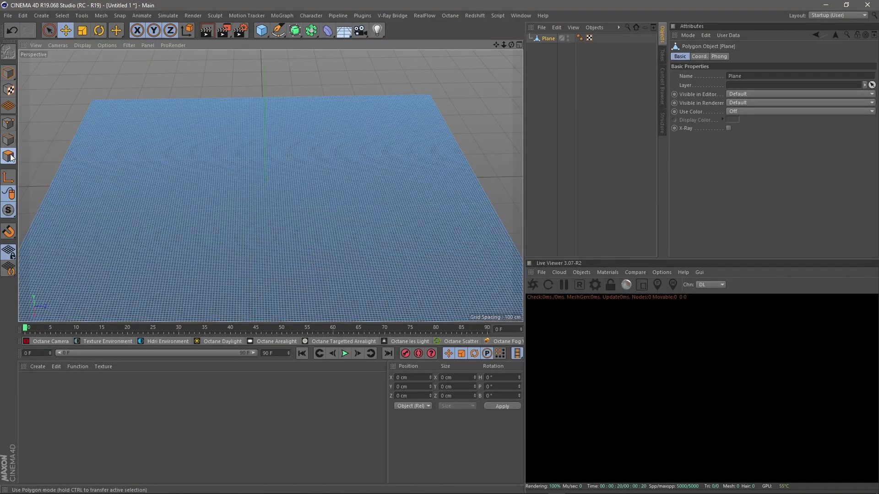
pyautogui.hotkey('ctrl', 'shift', 'a')
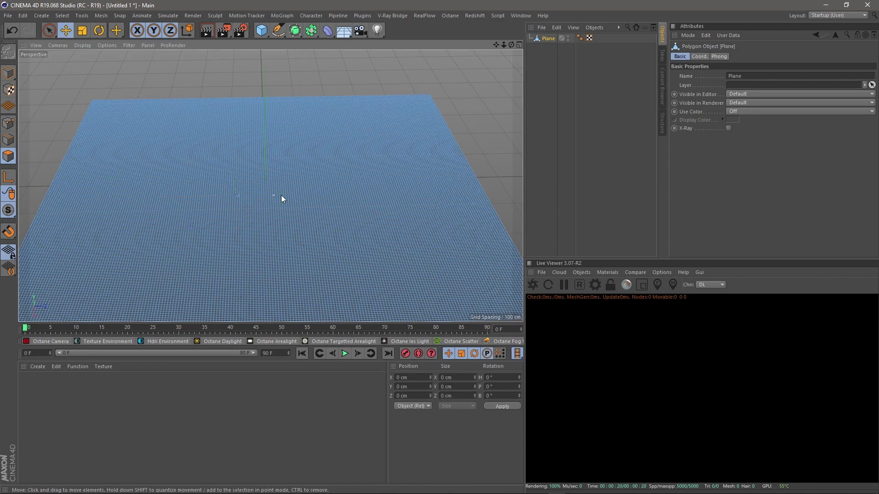
pyautogui.press('9')
pyautogui.moveTo(206, 196); pyautogui.dragTo(405, 247)
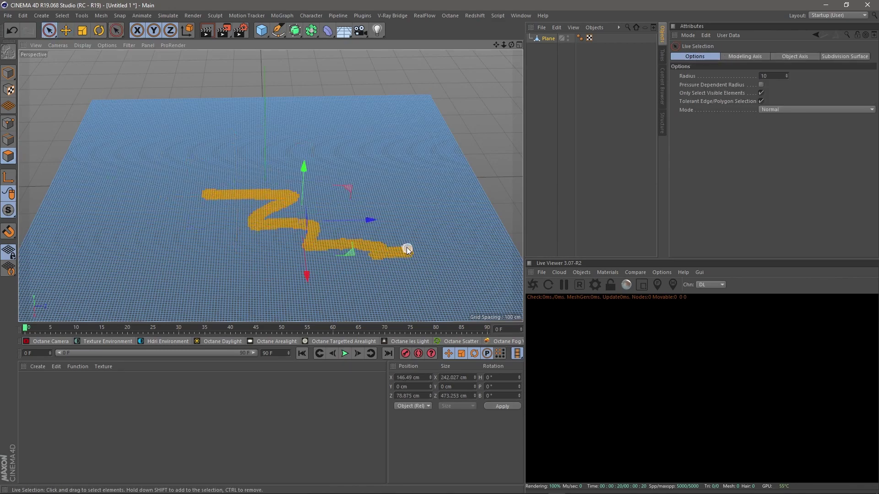
pyautogui.hotkey('ctrl', 'shift', 'a')
pyautogui.keyDown('alt'); pyautogui.moveTo(341, 167); pyautogui.dragTo(301, 242); pyautogui.keyUp('alt')
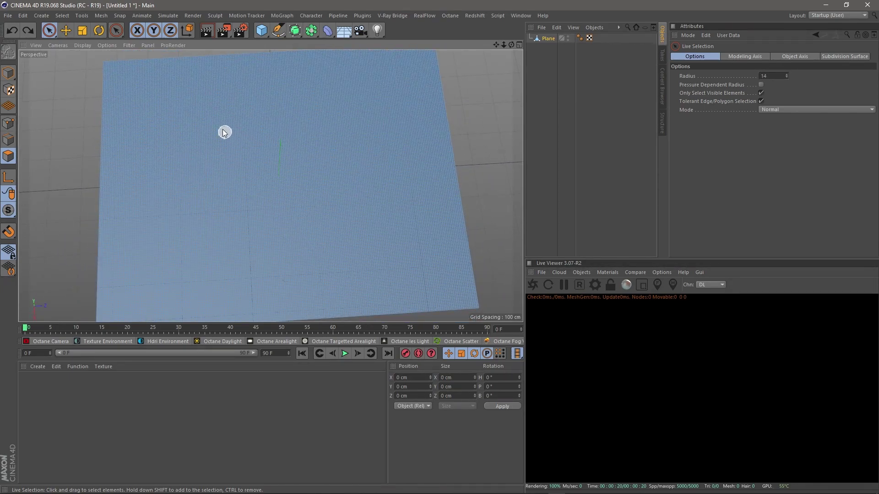
pyautogui.moveTo(234, 124); pyautogui.dragTo(261, 168, button='middle')
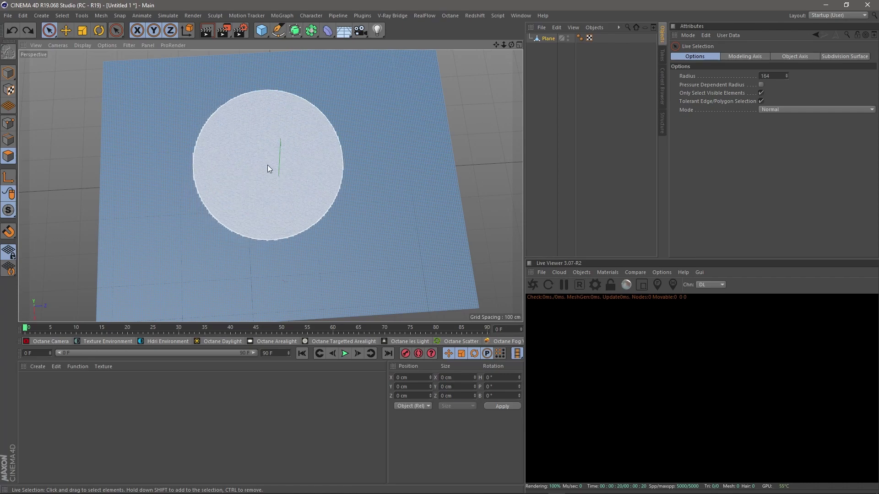
# - In Top view, select a circle of polygons in the middle of the plane
pyautogui.middleClick(266, 140)
pyautogui.middleClick(385, 129)
pyautogui.keyDown('alt'); pyautogui.moveTo(385, 129); pyautogui.dragTo(314, 167, button='right'); pyautogui.keyUp('alt')
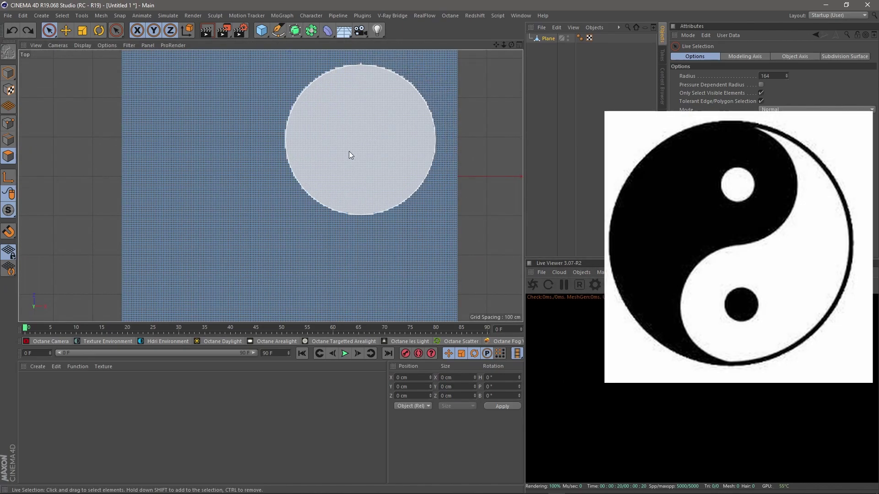
pyautogui.scroll(-2, 315, 169)
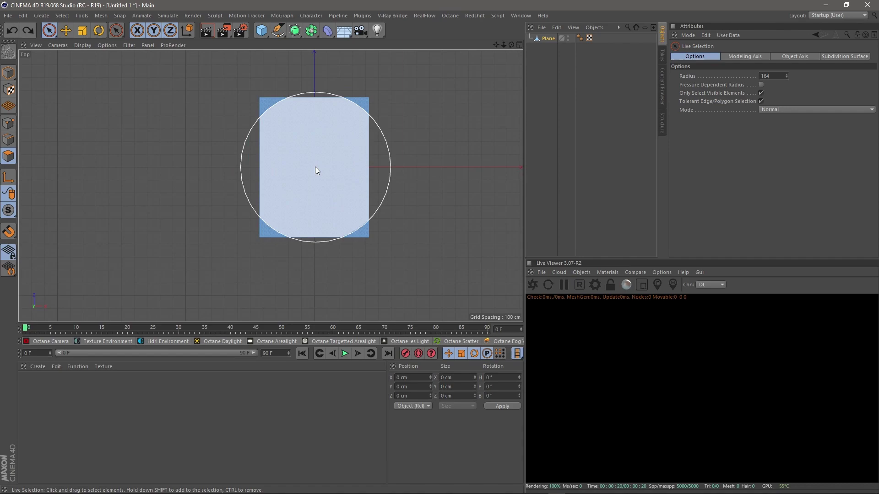
pyautogui.moveTo(315, 167); pyautogui.dragTo(310, 165, button='middle')
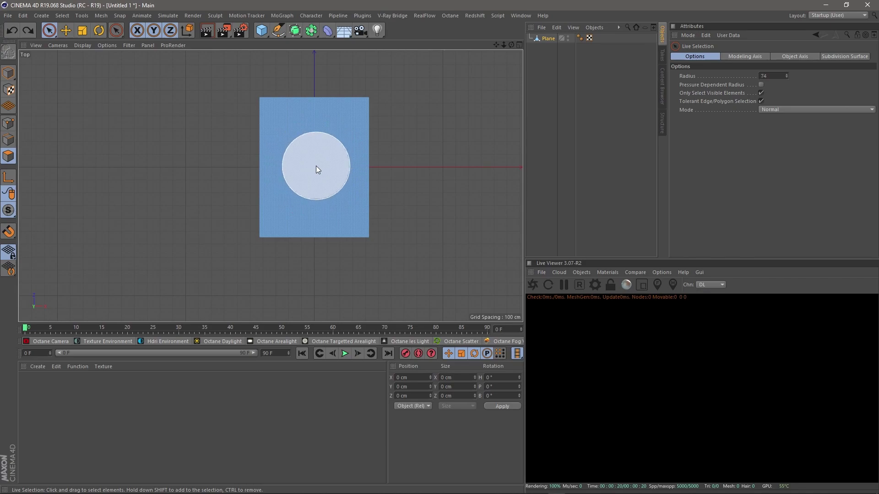
pyautogui.click(311, 166)
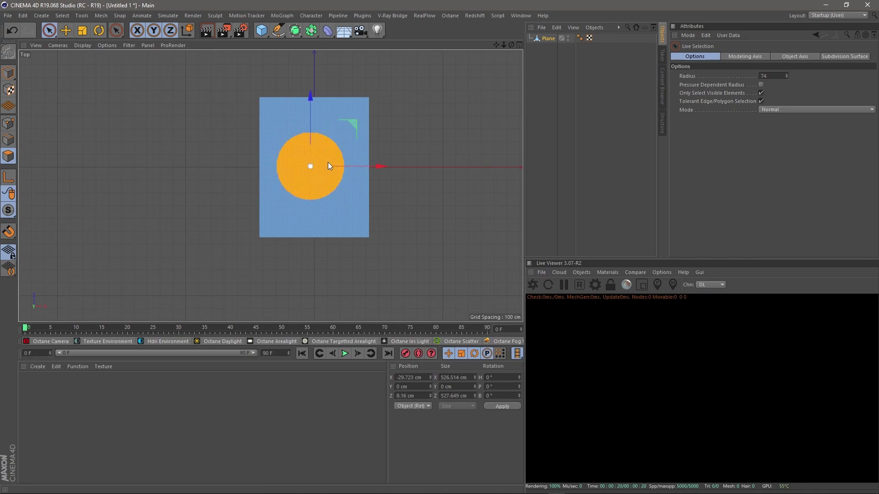
pyautogui.scroll(2, 261, 225)
pyautogui.scroll(4, 262, 225)
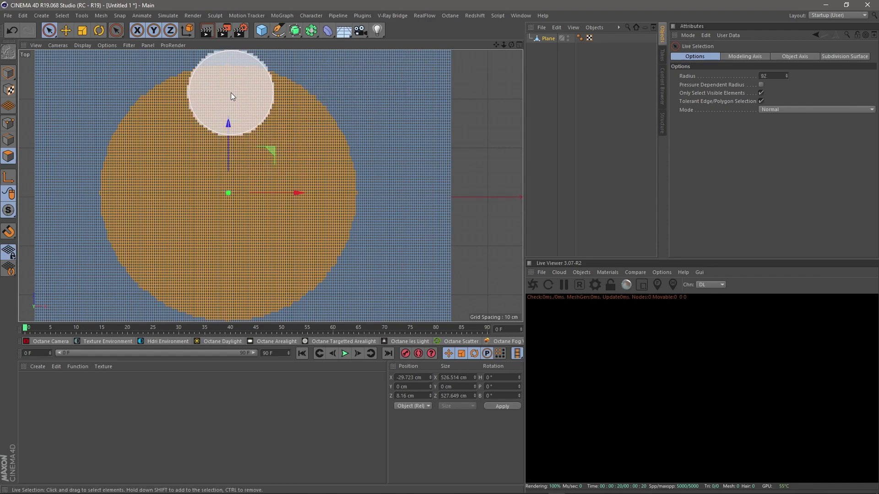
# - Deselect the curved S-shaped divide from the circle and review it in perspective
pyautogui.keyDown('ctrl'); pyautogui.moveTo(229, 69); pyautogui.dragTo(220, 118); pyautogui.keyUp('ctrl')
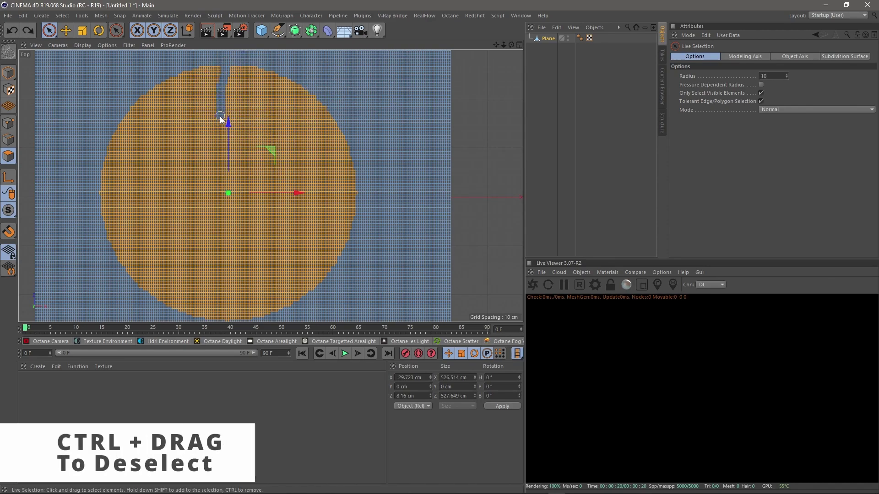
pyautogui.hotkey('ctrl', 'z')
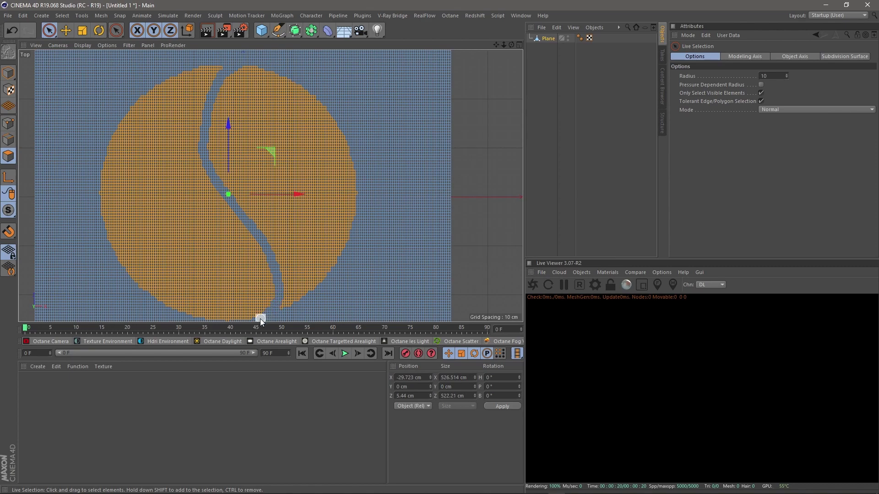
pyautogui.scroll(-3, 343, 184)
pyautogui.scroll(1, 344, 182)
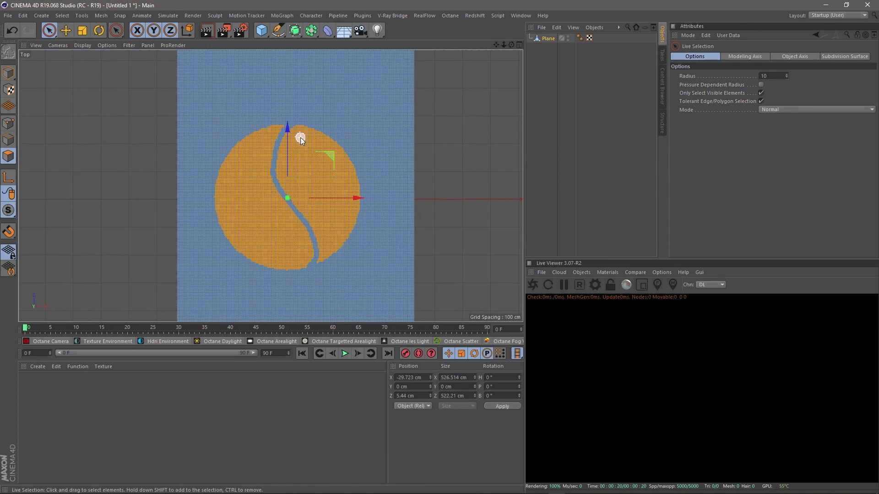
pyautogui.scroll(2, 300, 139)
pyautogui.scroll(2, 267, 233)
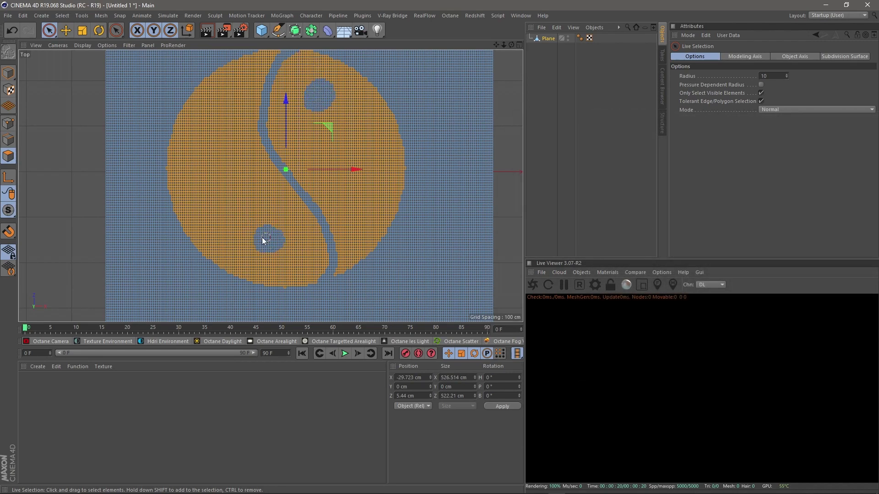
pyautogui.scroll(-2, 261, 247)
pyautogui.middleClick(131, 109)
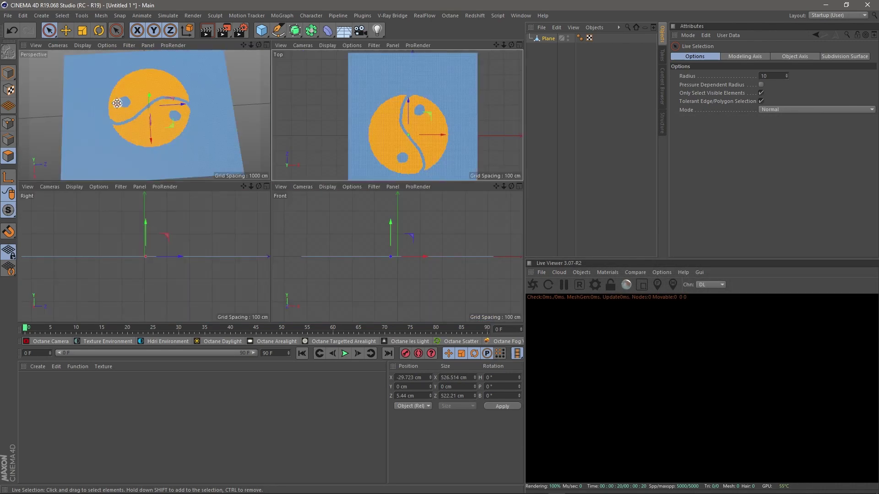
pyautogui.middleClick(117, 103)
pyautogui.moveTo(259, 210)
pyautogui.keyDown('alt'); pyautogui.mouseDown()
pyautogui.moveTo(134, 140)
pyautogui.moveTo(150, 122)
pyautogui.mouseUp(); pyautogui.keyUp('alt')
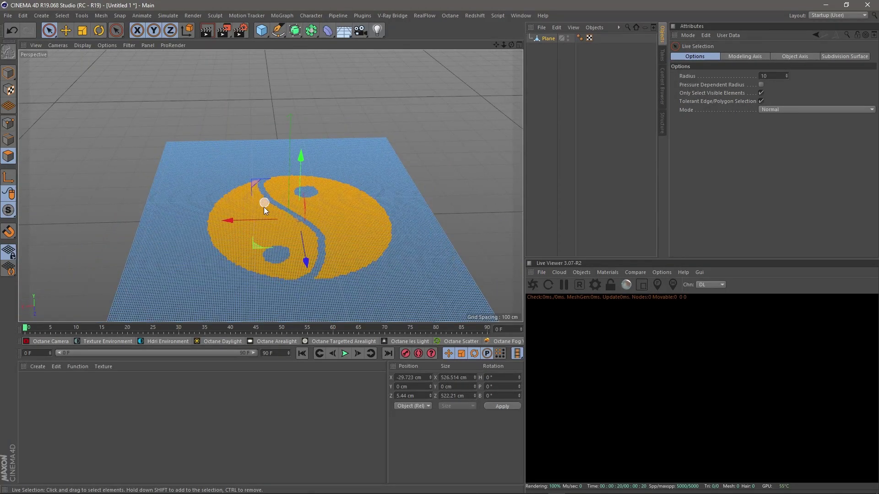
# - Turn the polygon selection into a vertex map with the Set Vertex Weight command
pyautogui.hotkey('shift', 'c')
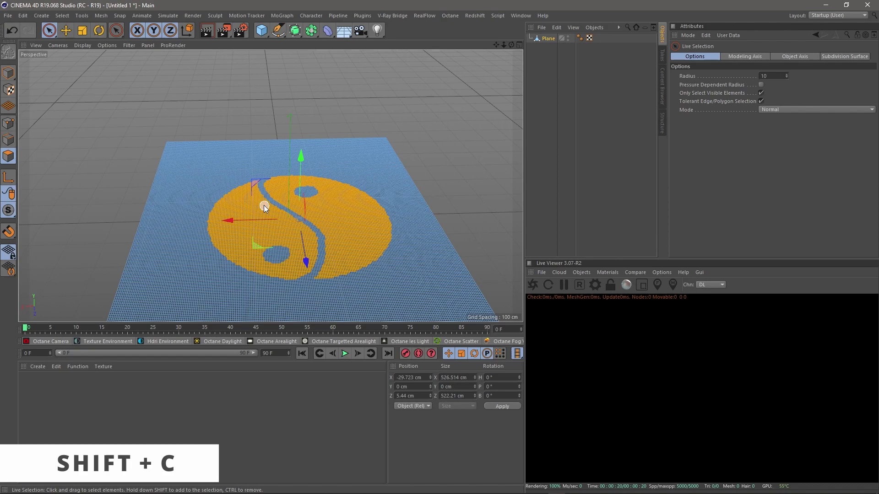
pyautogui.keyDown('alt'); pyautogui.moveTo(265, 207); pyautogui.dragTo(254, 234); pyautogui.keyUp('alt')
pyautogui.hotkey('shift', 'c')
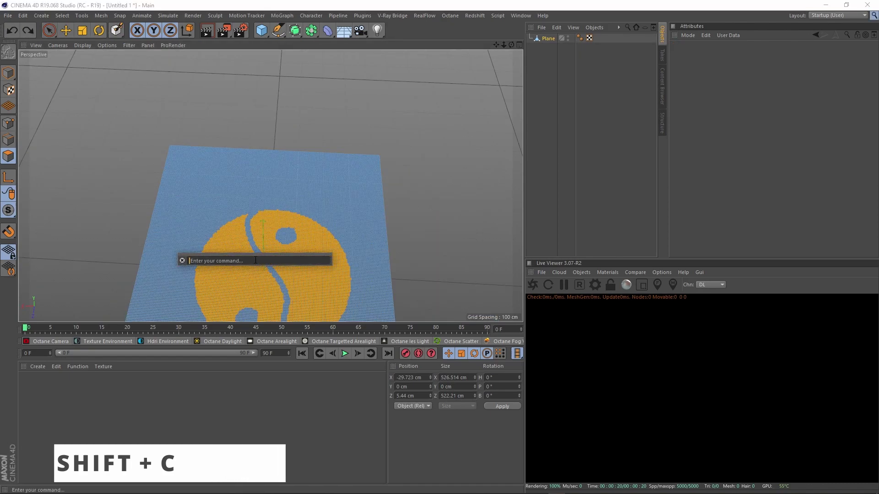
pyautogui.write('v')
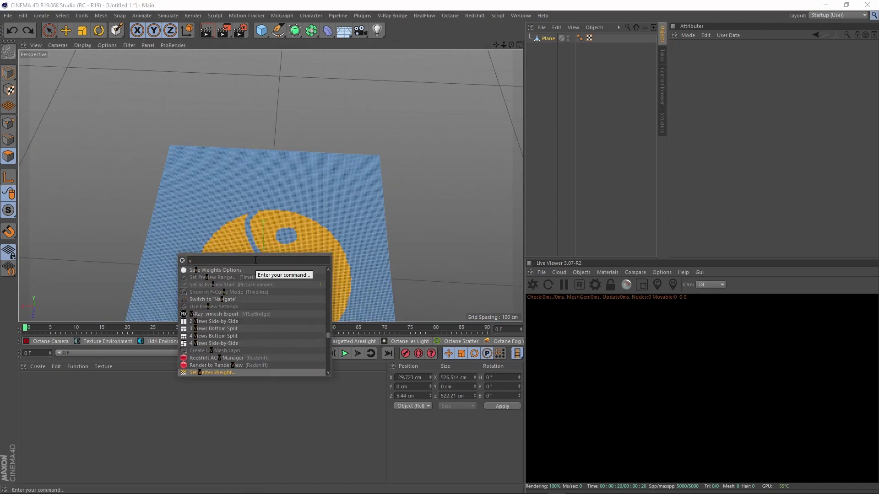
pyautogui.write('ert')
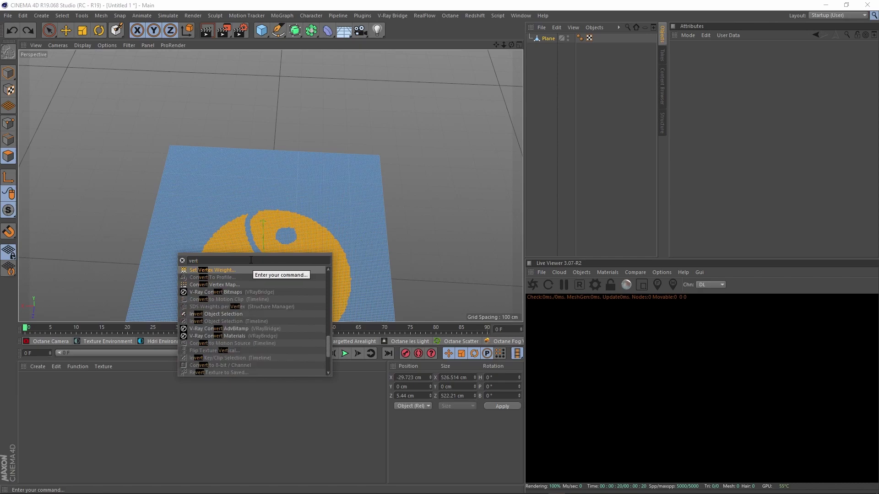
pyautogui.click(230, 268)
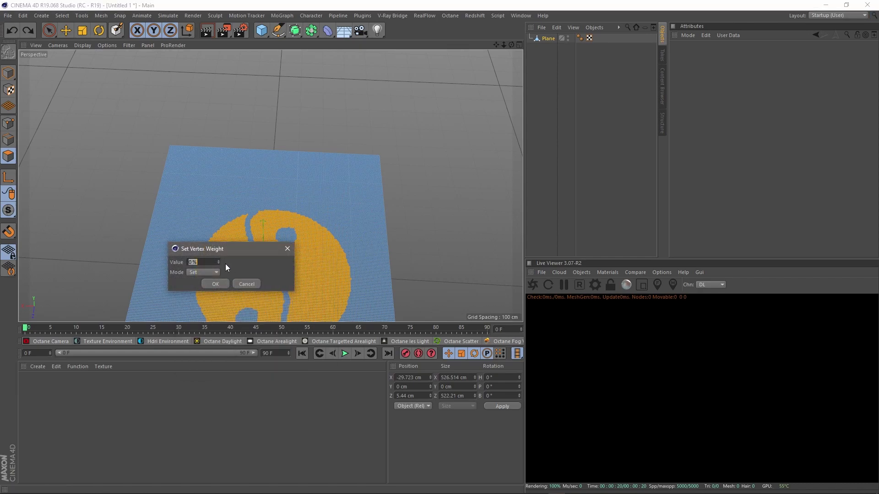
pyautogui.press('Return')
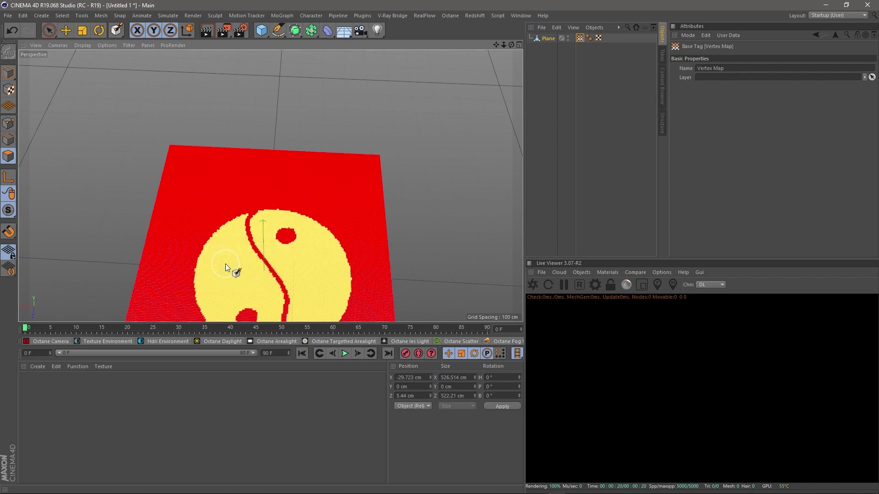
pyautogui.scroll(-5, 166, 217)
# - Select the plane's Vertex Map tag and activate the Paint Tool on it
pyautogui.keyDown('alt'); pyautogui.moveTo(244, 181); pyautogui.dragTo(250, 256); pyautogui.keyUp('alt')
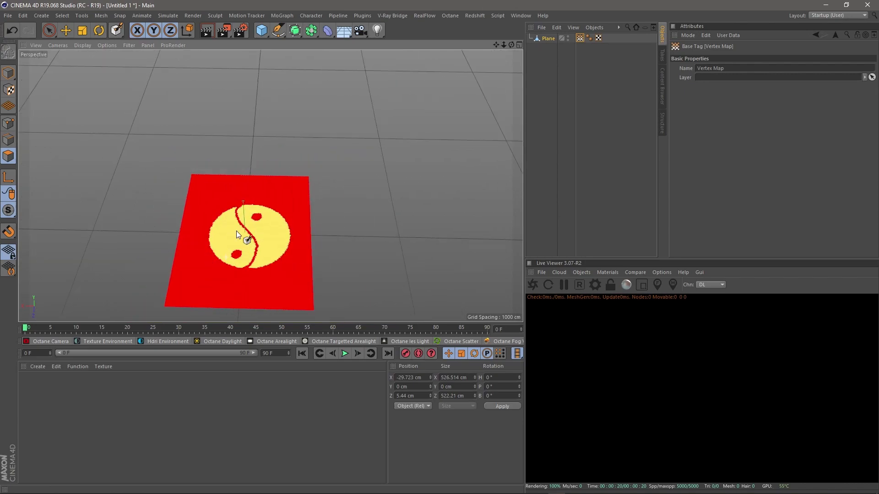
pyautogui.scroll(4, 249, 254)
pyautogui.scroll(3, 247, 247)
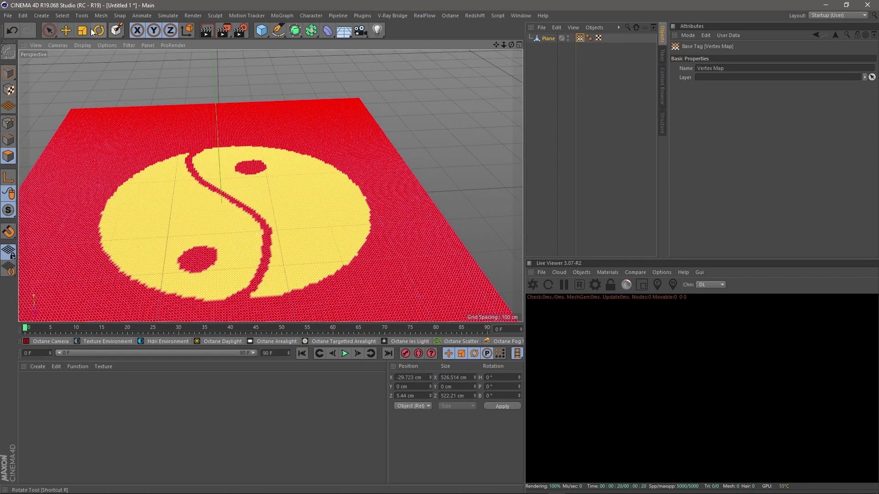
pyautogui.click(67, 28)
pyautogui.click(581, 38)
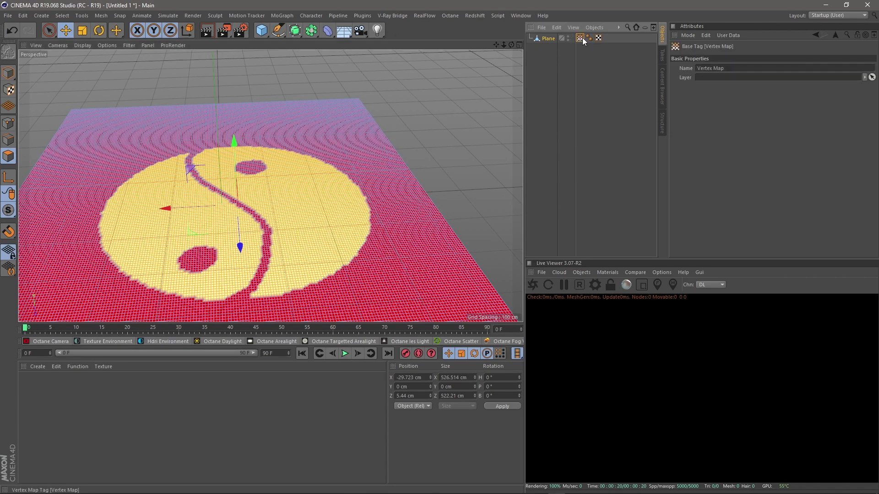
pyautogui.doubleClick(583, 38)
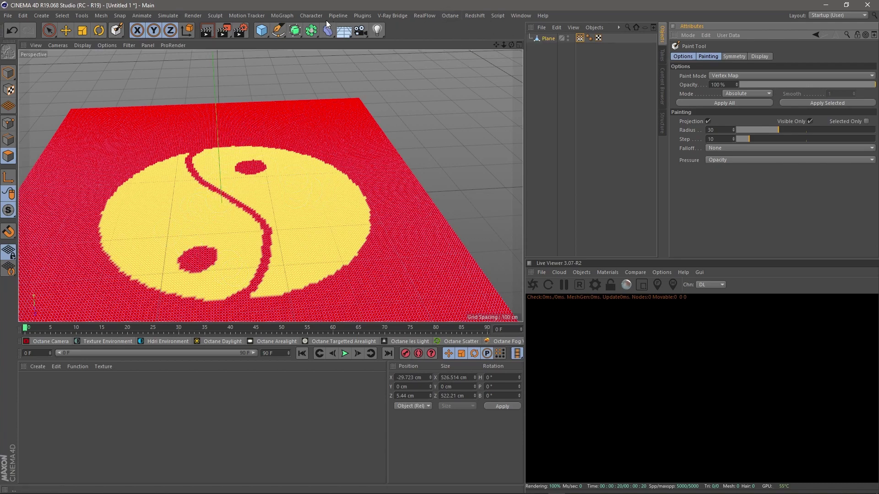
# - Create a Forester Rock, shrink it to Rock Size 0.05, and randomize its shape
pyautogui.click(363, 15)
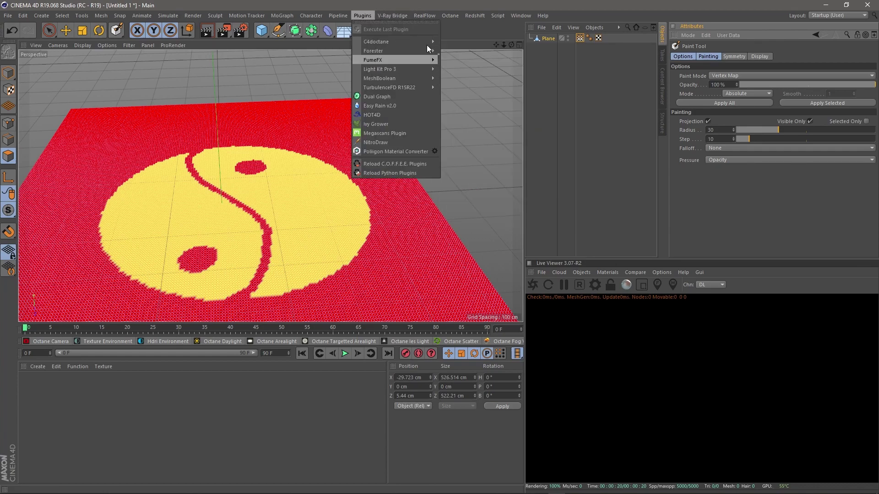
pyautogui.moveTo(373, 51)
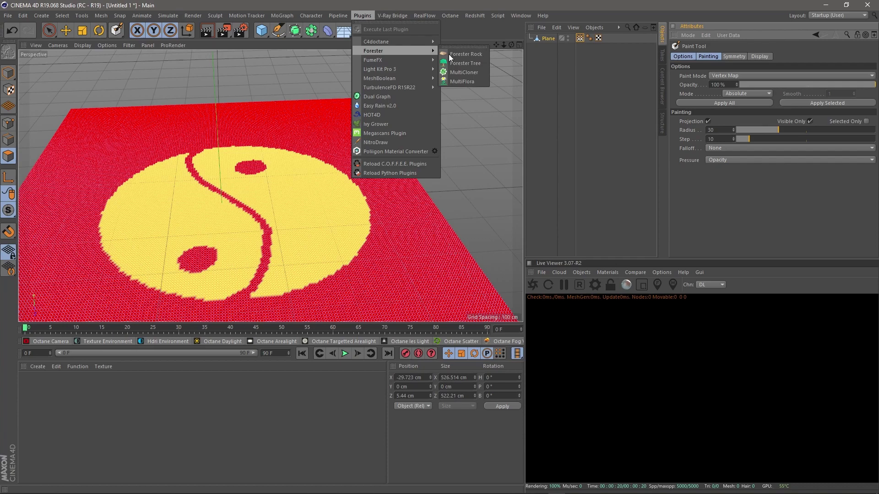
pyautogui.click(450, 54)
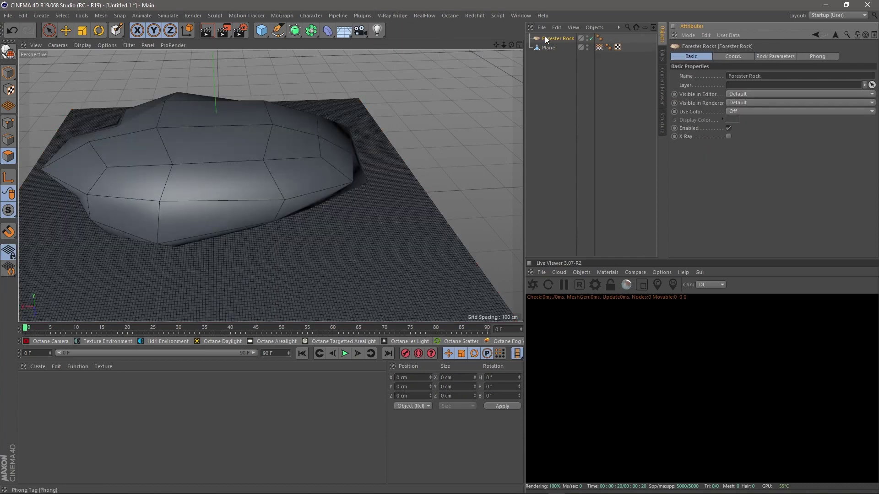
pyautogui.click(774, 56)
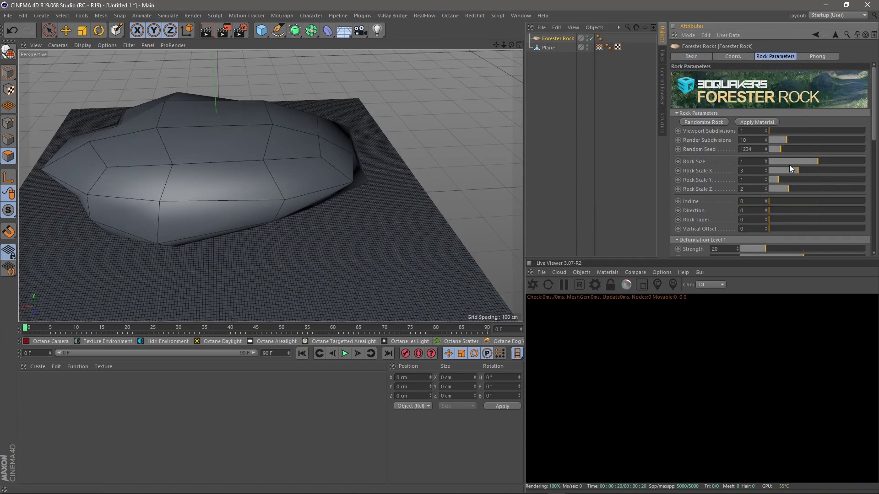
pyautogui.moveTo(789, 161); pyautogui.dragTo(770, 162)
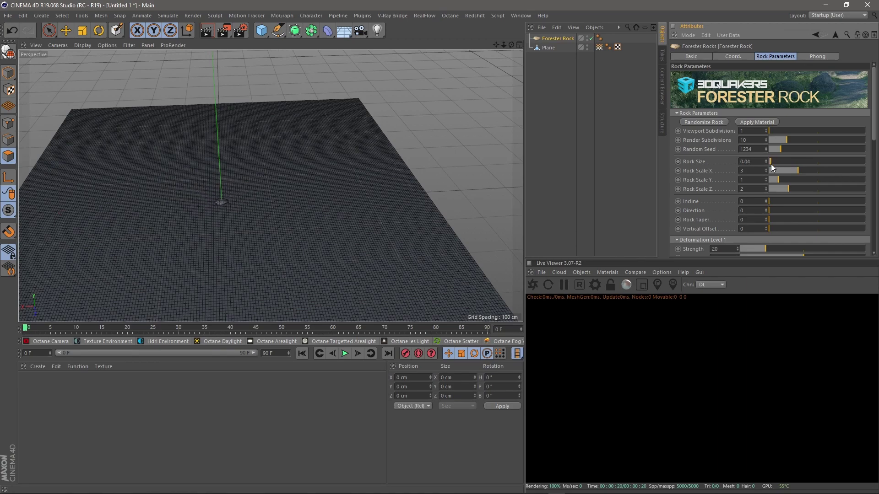
pyautogui.click(703, 123)
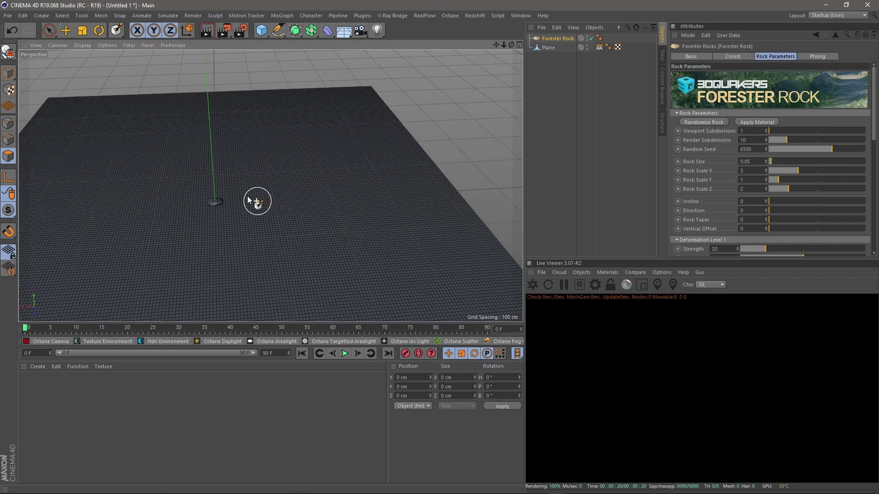
pyautogui.scroll(5, 248, 195)
pyautogui.click(713, 122)
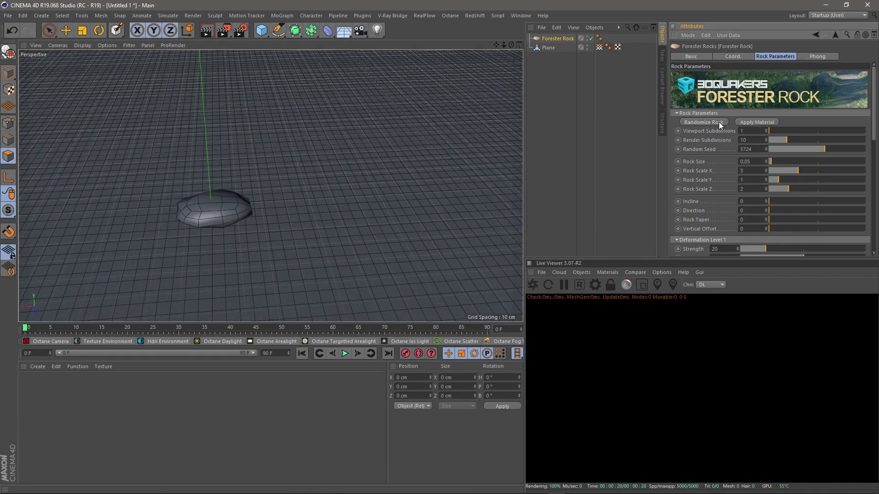
pyautogui.moveTo(769, 131); pyautogui.dragTo(821, 132)
pyautogui.click(821, 131)
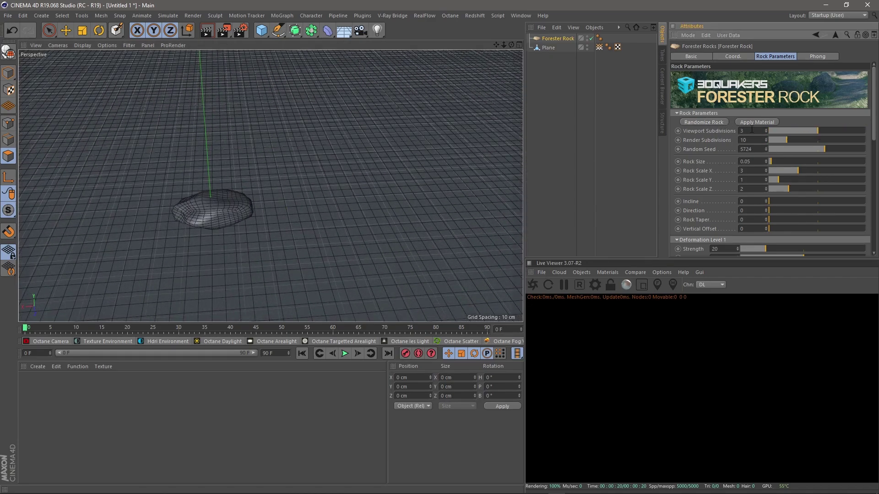
pyautogui.click(714, 123)
pyautogui.click(714, 123)
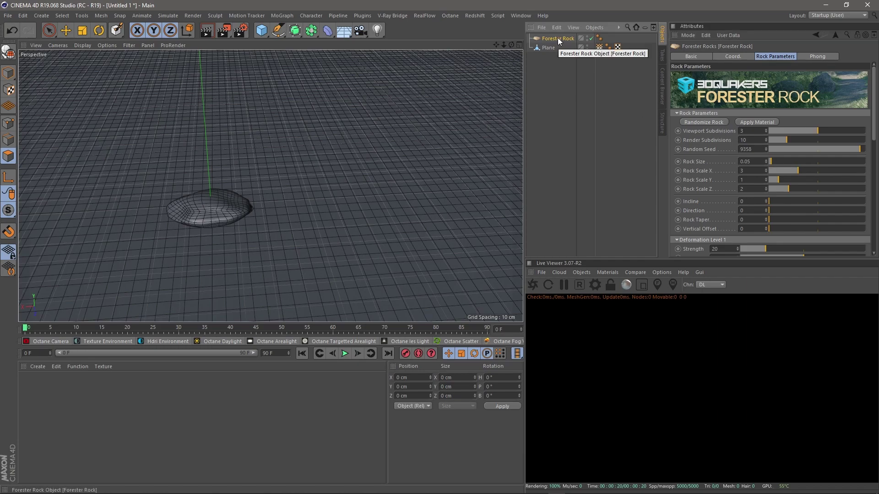
# - Duplicate the rock, move the copy right, and vary its direction, taper and strength
pyautogui.hotkey('ctrl', 'c')
pyautogui.hotkey('ctrl', 'v')
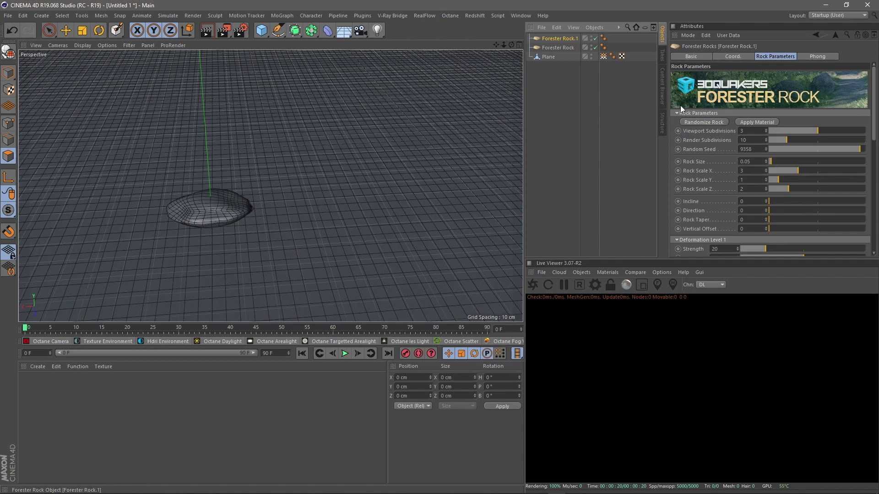
pyautogui.click(800, 131)
pyautogui.click(703, 122)
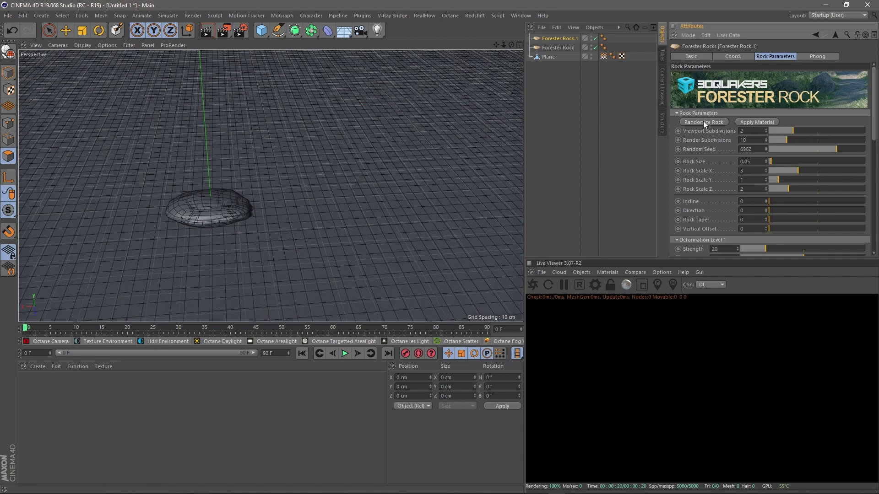
pyautogui.click(67, 31)
pyautogui.moveTo(210, 210); pyautogui.dragTo(309, 210)
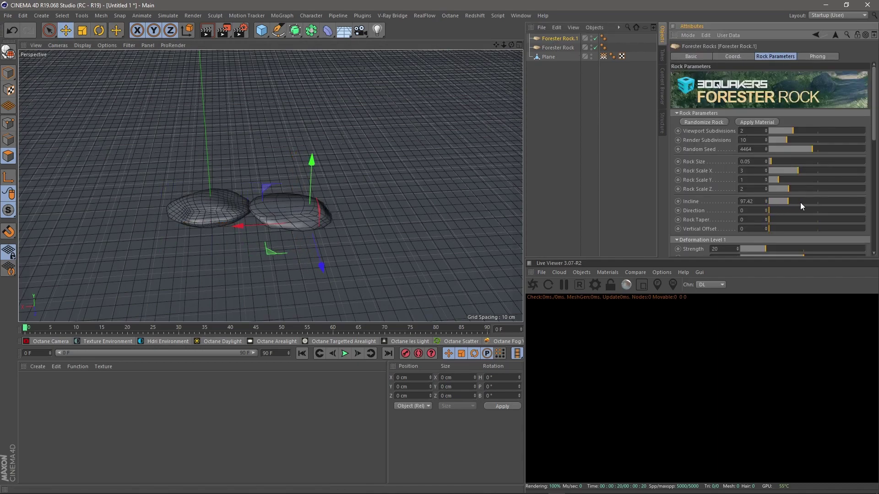
pyautogui.click(770, 210)
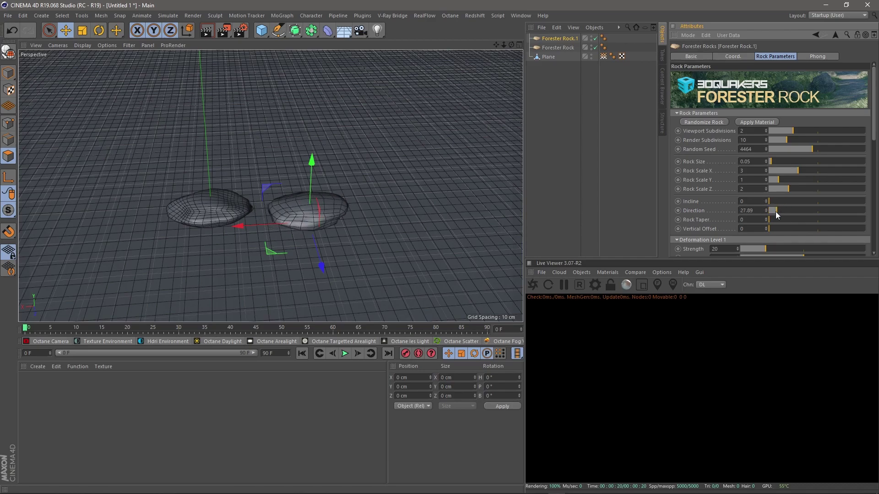
pyautogui.click(772, 219)
pyautogui.click(703, 121)
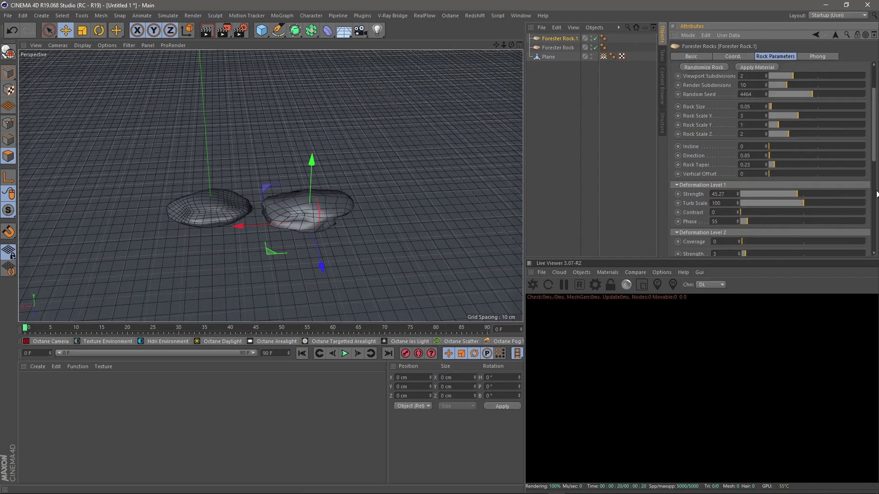
pyautogui.click(794, 148)
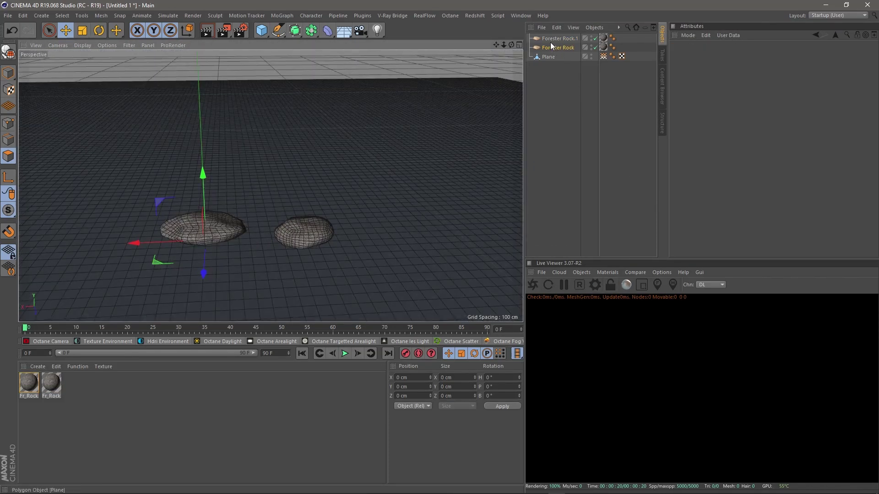
# - Add an Octane Scatter and nest both rocks under it
pyautogui.click(559, 151)
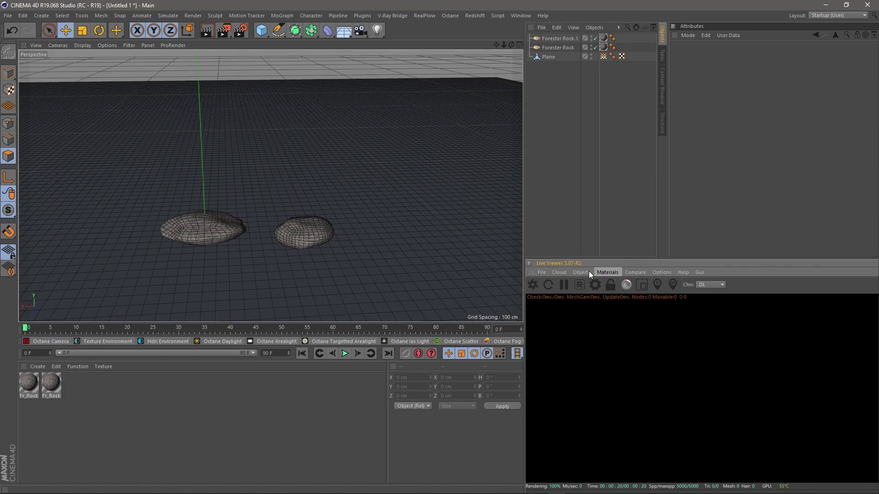
pyautogui.click(583, 272)
pyautogui.click(593, 349)
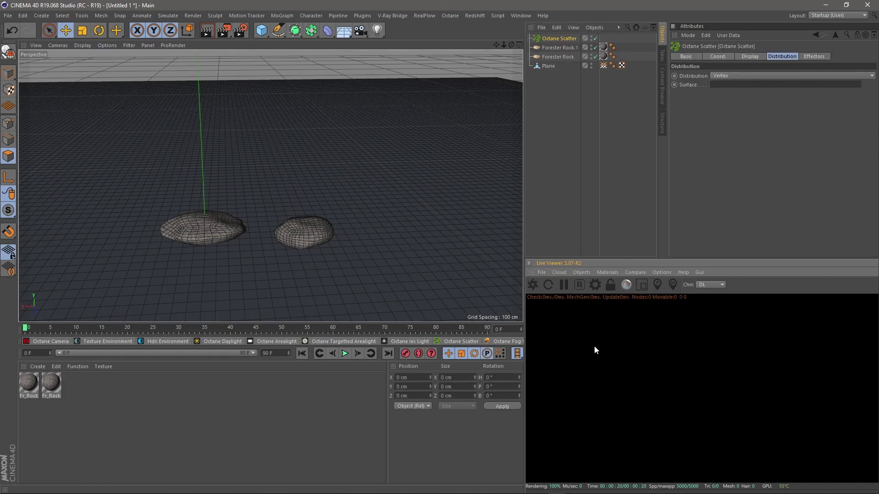
pyautogui.click(558, 56)
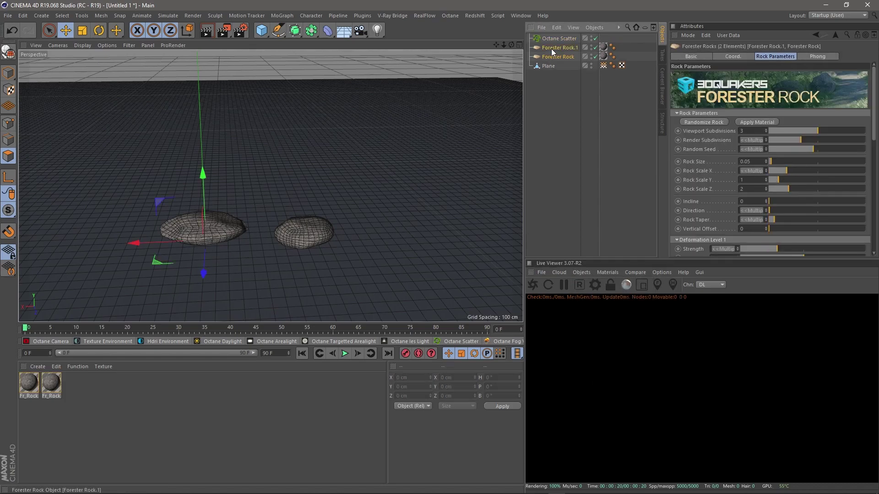
pyautogui.keyDown('ctrl'); pyautogui.click(558, 48); pyautogui.keyUp('ctrl')
pyautogui.moveTo(557, 47); pyautogui.dragTo(556, 37)
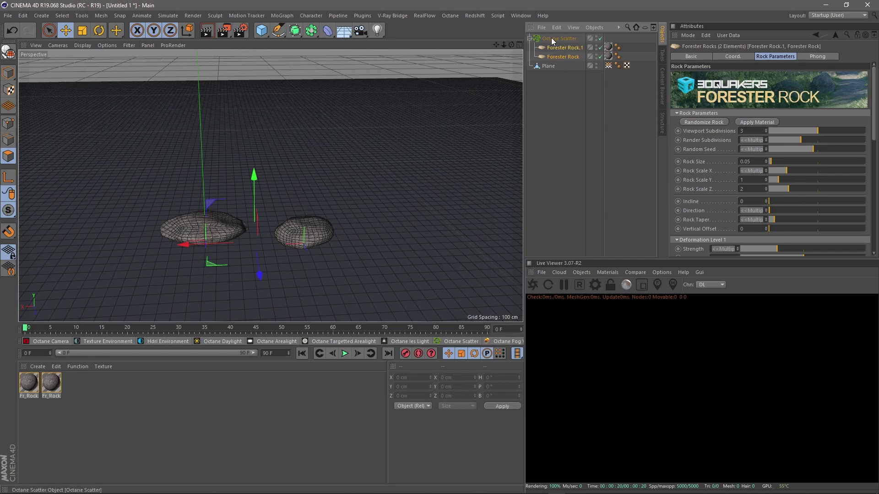
# - Scatter over the Plane's surface with a count of 500
pyautogui.click(557, 38)
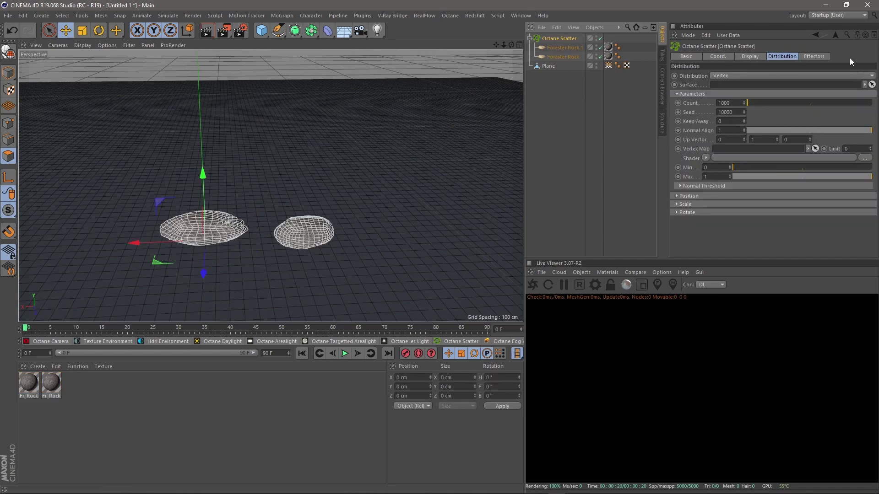
pyautogui.click(731, 75)
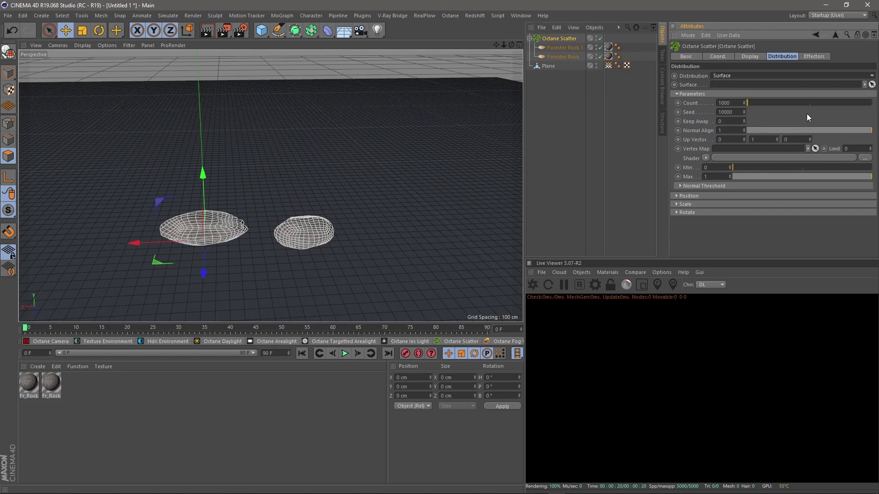
pyautogui.click(864, 85)
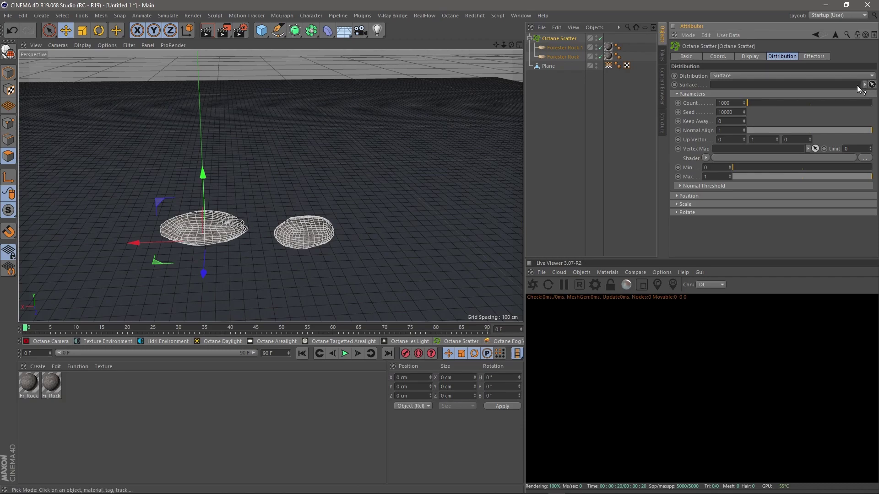
pyautogui.click(547, 67)
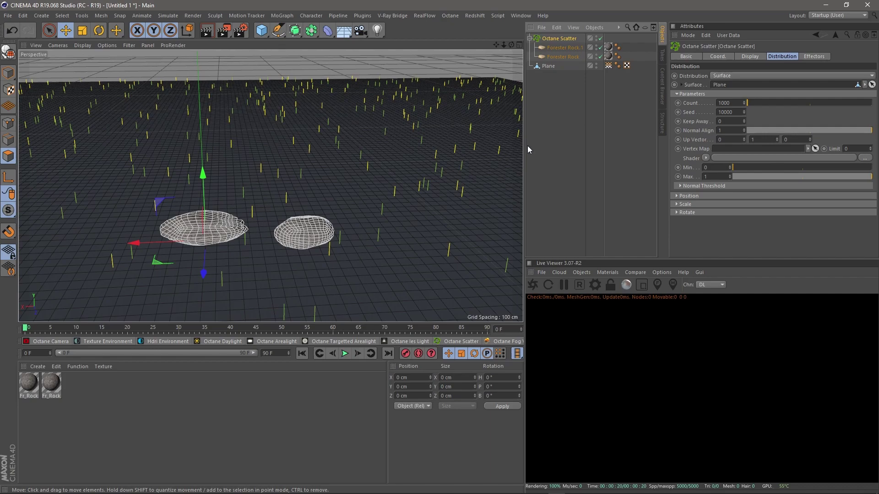
pyautogui.write('500')
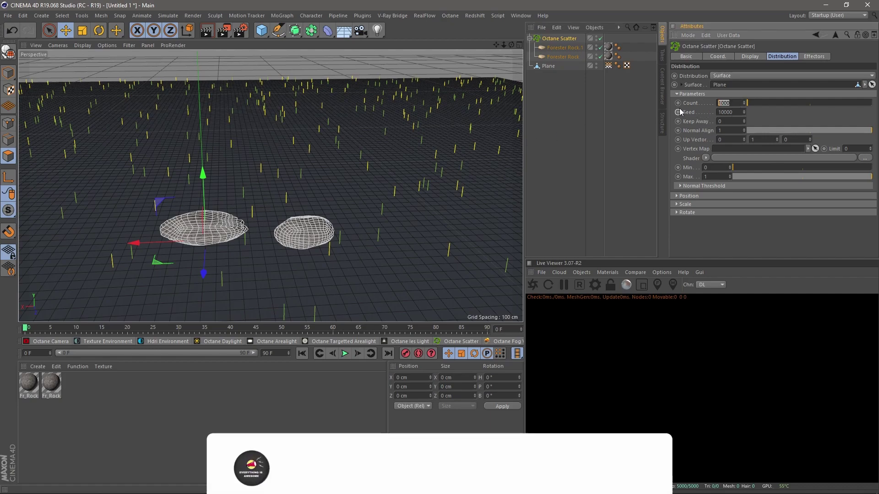
pyautogui.press('Return')
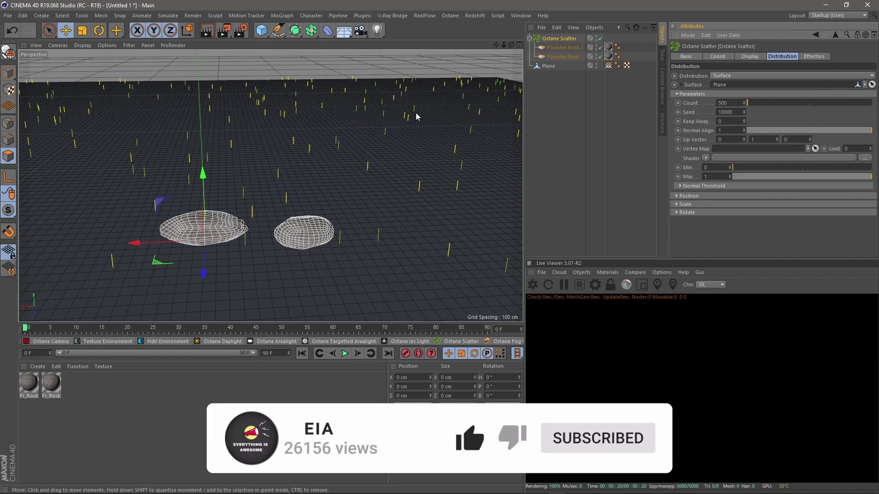
pyautogui.scroll(-8, 281, 163)
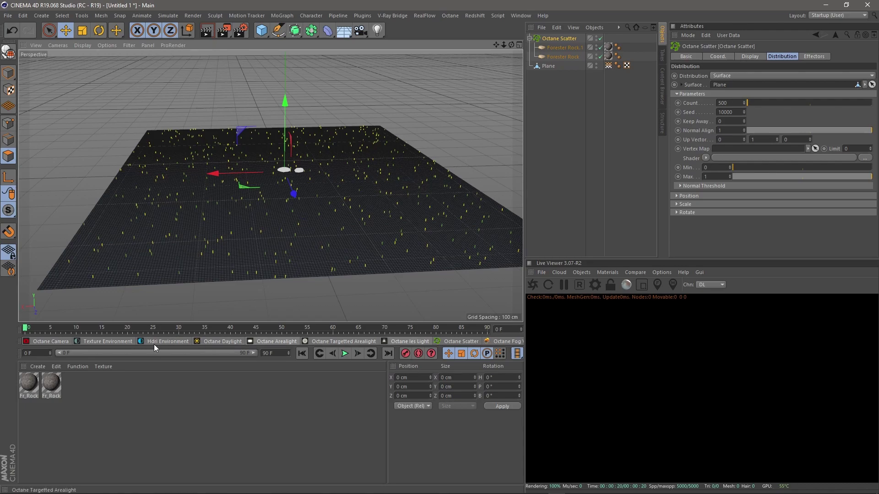
# - Add an Octane Daylight, rotate its heading, and start the live Octane render
pyautogui.click(228, 343)
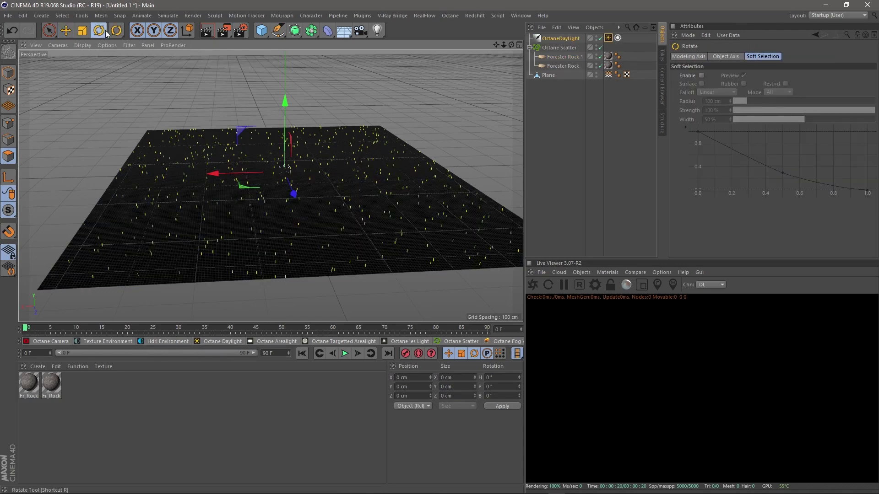
pyautogui.click(101, 30)
pyautogui.moveTo(286, 134); pyautogui.dragTo(280, 105)
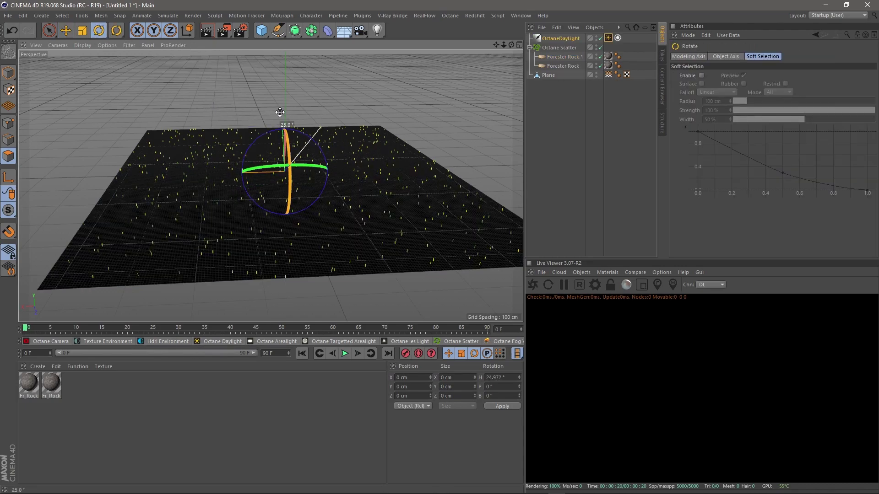
pyautogui.click(532, 285)
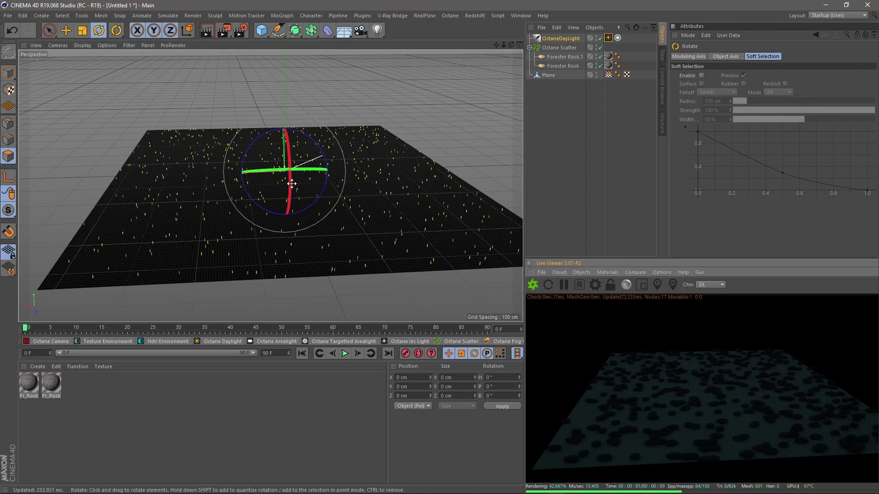
pyautogui.click(292, 199)
pyautogui.moveTo(256, 231)
pyautogui.keyDown('alt'); pyautogui.mouseDown()
pyautogui.moveTo(258, 205)
pyautogui.moveTo(131, 200)
pyautogui.mouseUp(); pyautogui.keyUp('alt')
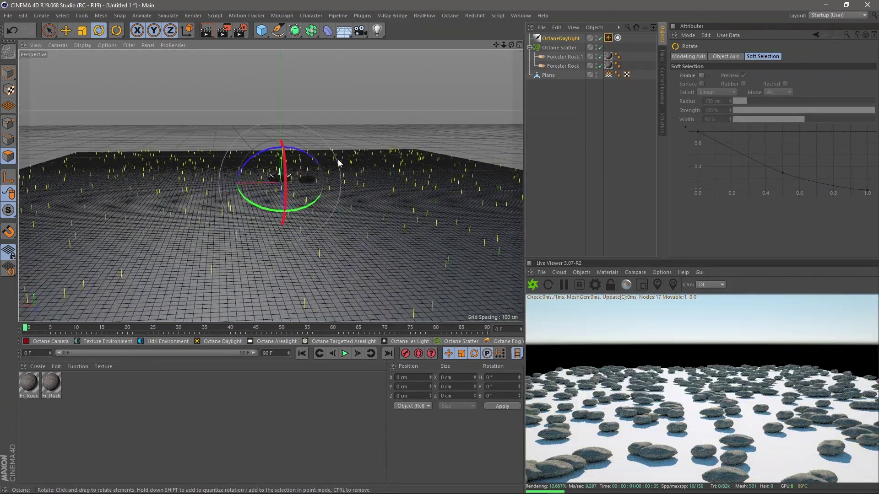
# - Link the plane's Vertex Map tag into Octane Scatter and raise Count to 4000
pyautogui.click(626, 74)
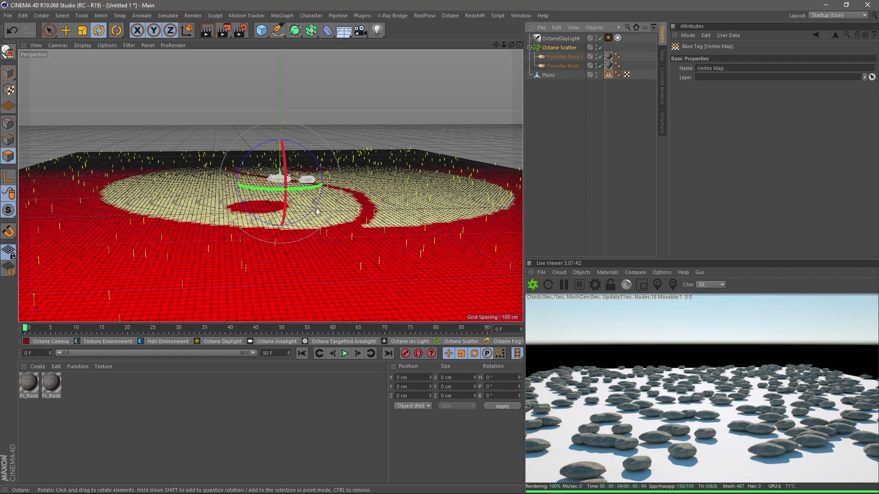
pyautogui.click(561, 48)
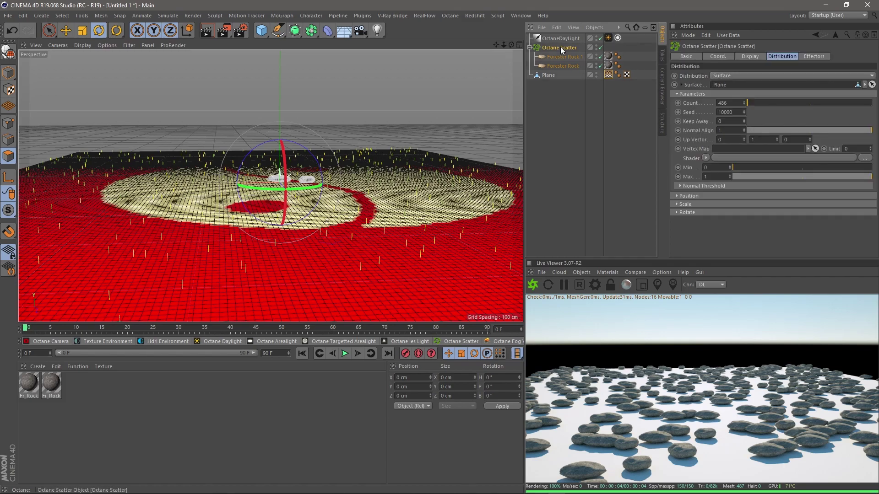
pyautogui.moveTo(626, 74); pyautogui.dragTo(763, 149)
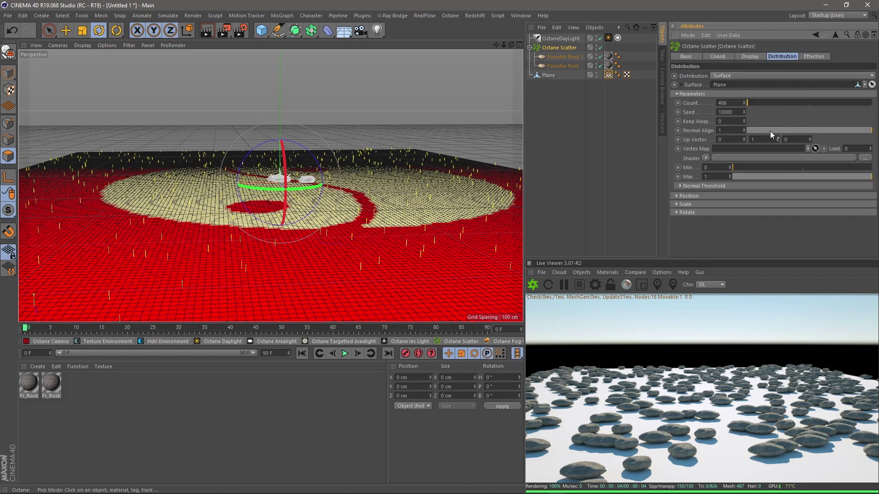
pyautogui.keyDown('alt'); pyautogui.moveTo(352, 161); pyautogui.dragTo(347, 157); pyautogui.keyUp('alt')
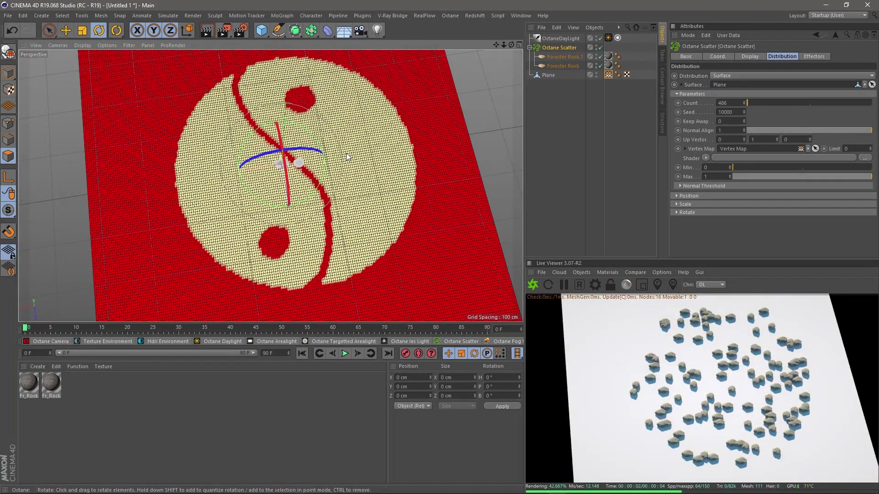
pyautogui.moveTo(746, 103); pyautogui.dragTo(750, 102)
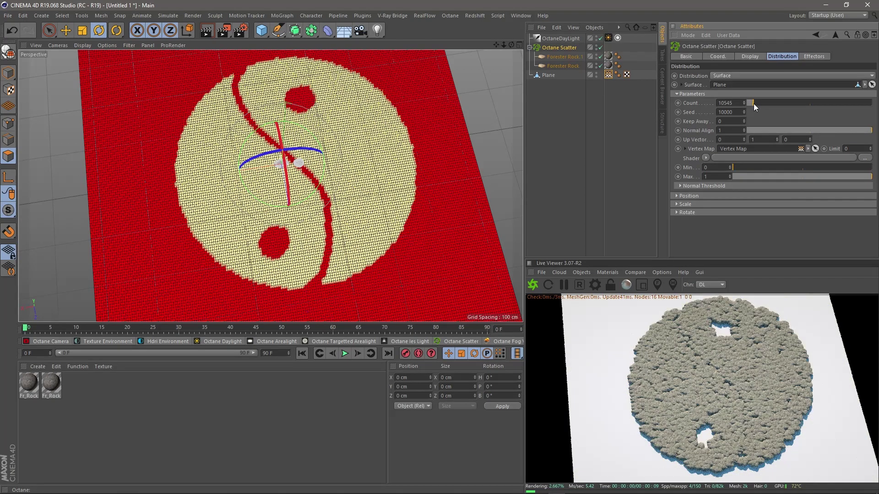
pyautogui.moveTo(753, 104); pyautogui.dragTo(748, 102)
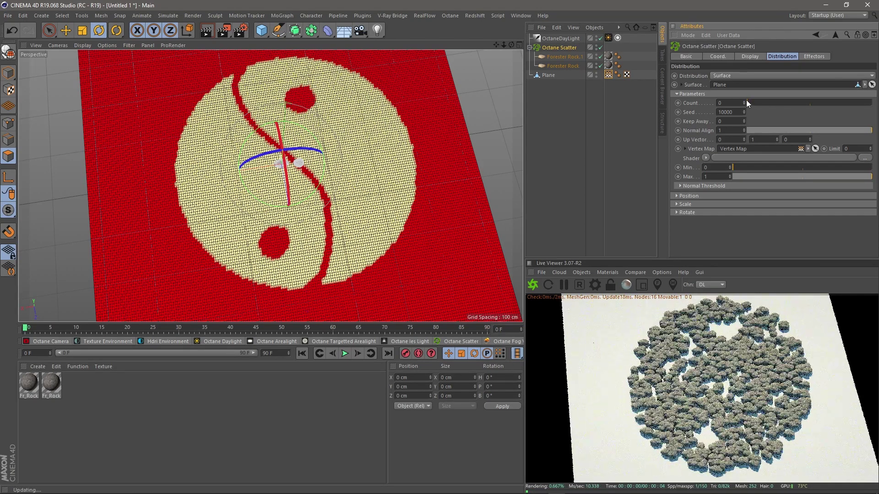
# - Load a Noise shader into Octane Scatter's Scale Shader slot and raise the count
pyautogui.click(676, 204)
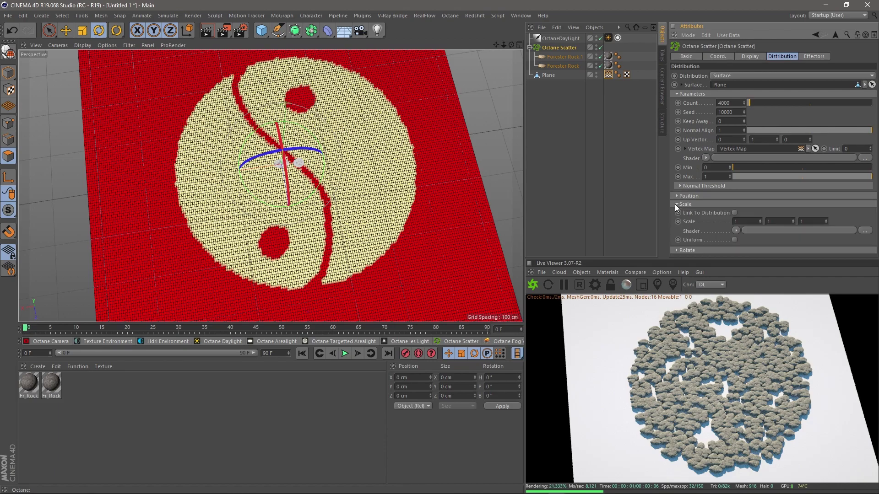
pyautogui.click(736, 231)
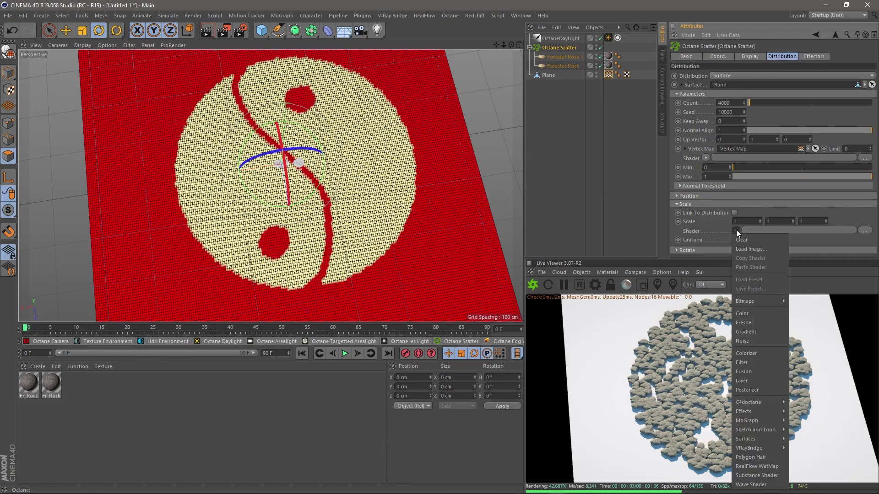
pyautogui.click(747, 380)
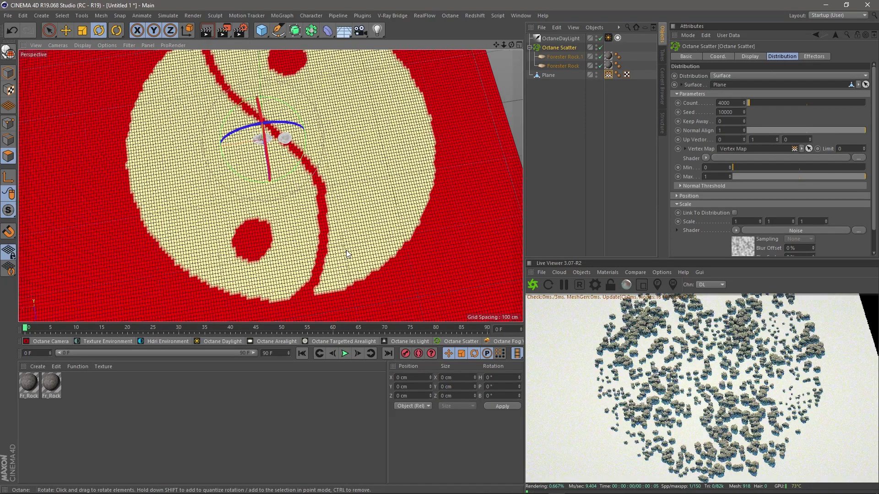
pyautogui.keyDown('alt'); pyautogui.moveTo(349, 255); pyautogui.dragTo(309, 206); pyautogui.keyUp('alt')
pyautogui.moveTo(748, 103); pyautogui.dragTo(758, 104)
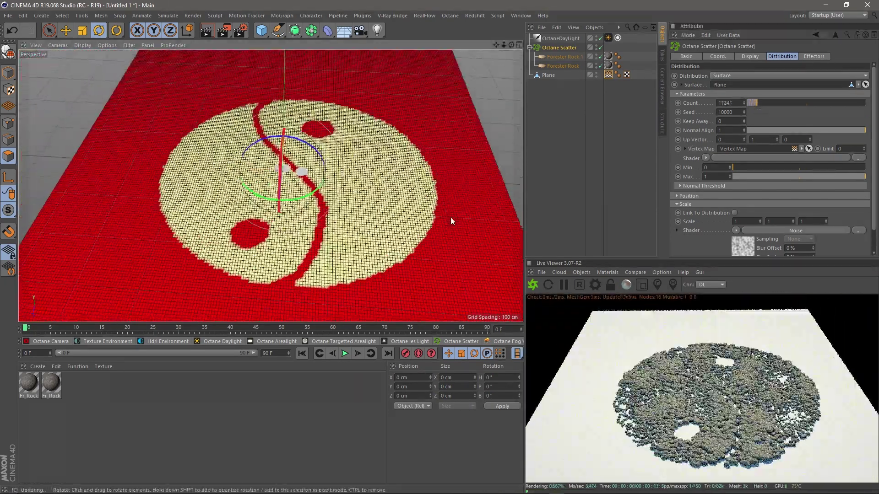
# - Set the scale Noise shader's seed to 668
pyautogui.keyDown('alt'); pyautogui.moveTo(450, 217); pyautogui.dragTo(378, 205); pyautogui.keyUp('alt')
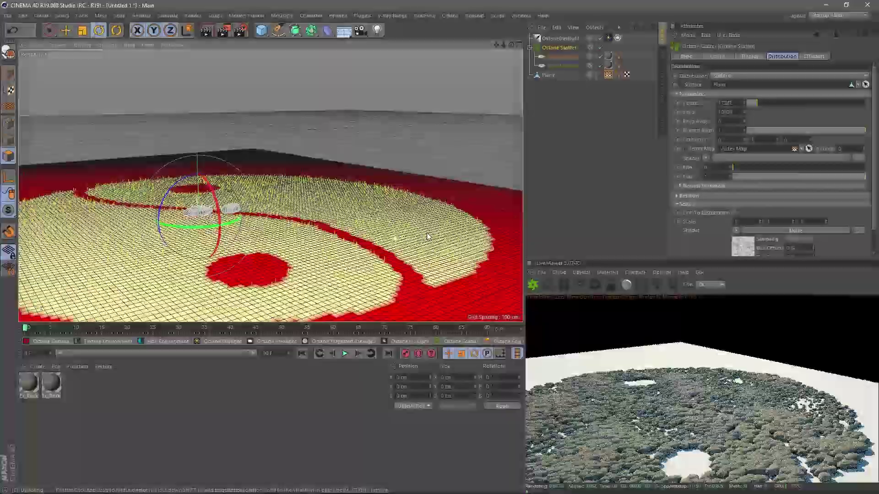
pyautogui.click(743, 244)
pyautogui.click(755, 148)
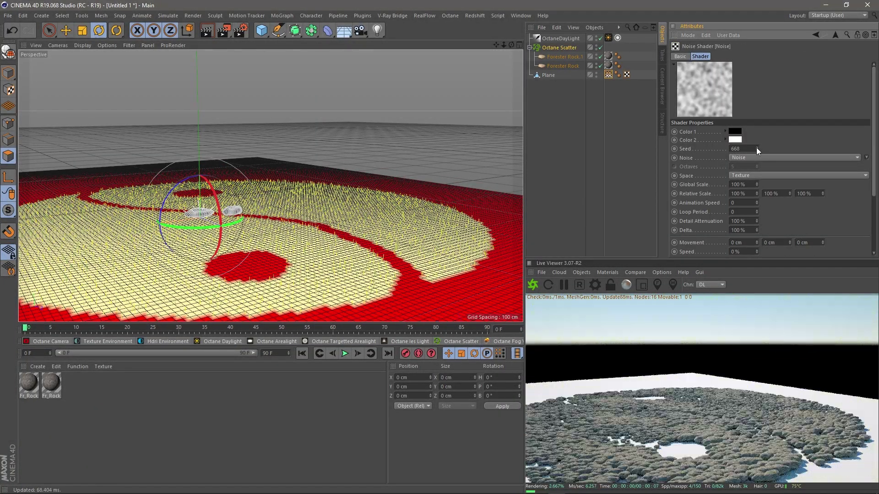
pyautogui.keyDown('alt'); pyautogui.moveTo(459, 252); pyautogui.dragTo(431, 232); pyautogui.keyUp('alt')
pyautogui.scroll(-3, 432, 231)
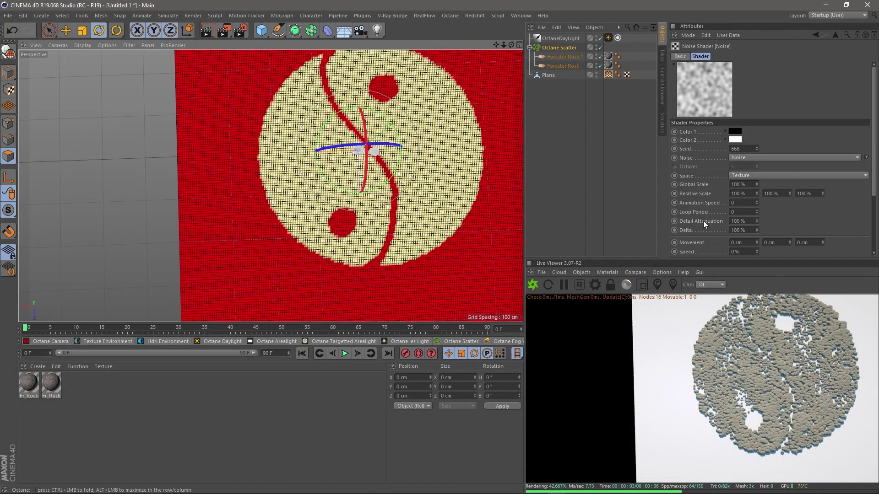
pyautogui.scroll(-2, 244, 224)
pyautogui.scroll(-2, 431, 217)
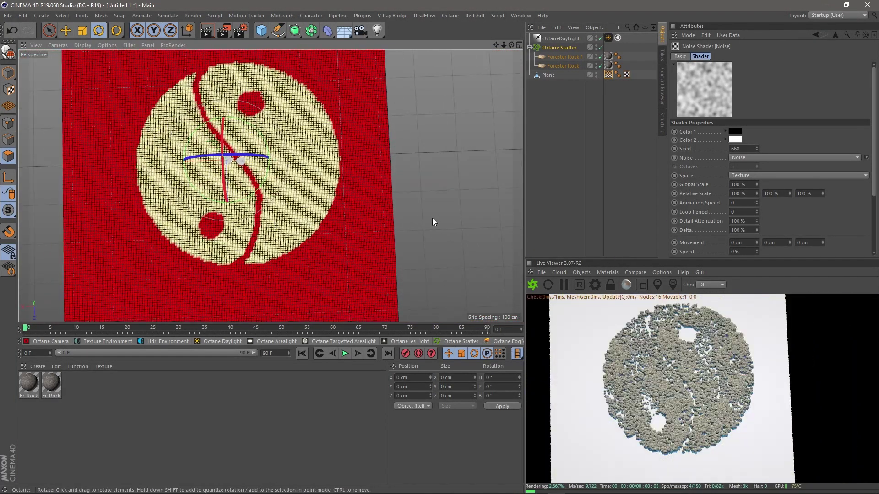
pyautogui.click(560, 47)
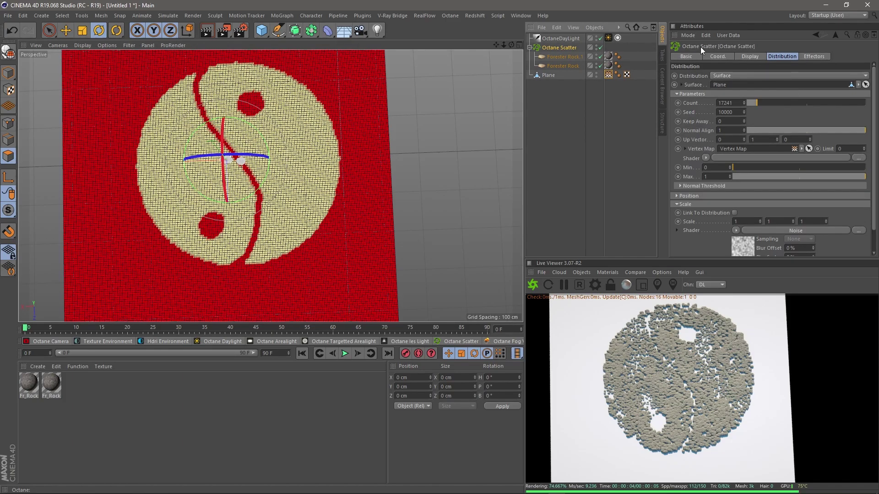
pyautogui.click(814, 56)
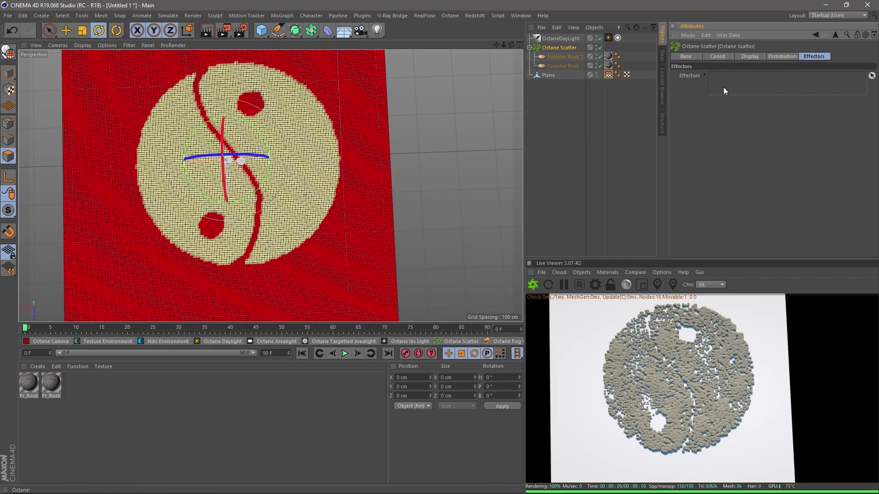
# - Create a MoGraph Random effector and drag it into Octane Scatter's Effectors list
pyautogui.click(312, 16)
pyautogui.moveTo(312, 29)
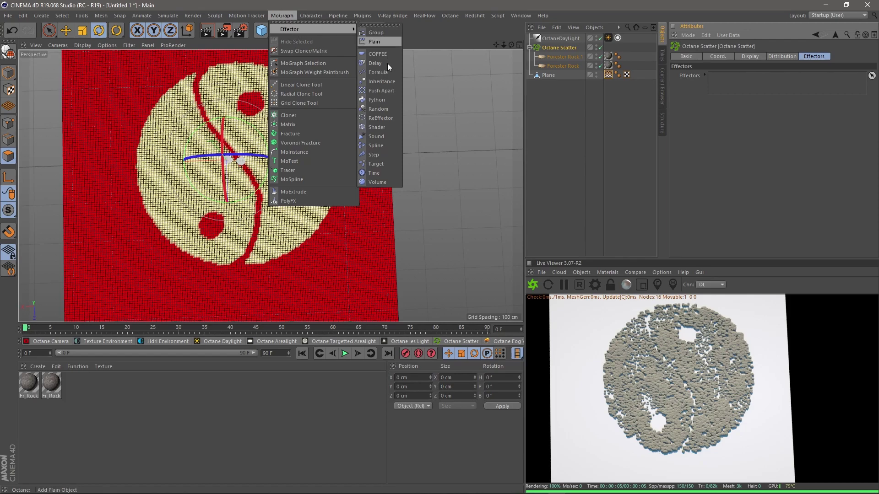
pyautogui.click(386, 107)
pyautogui.click(549, 39)
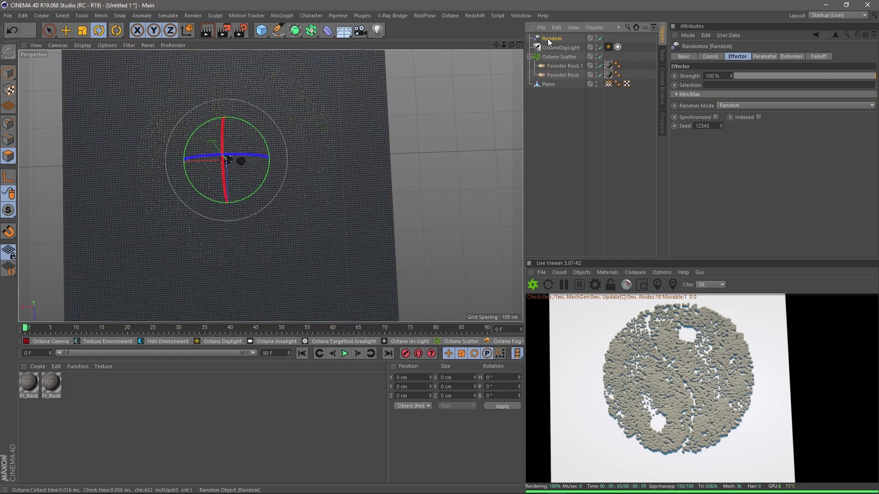
pyautogui.click(556, 57)
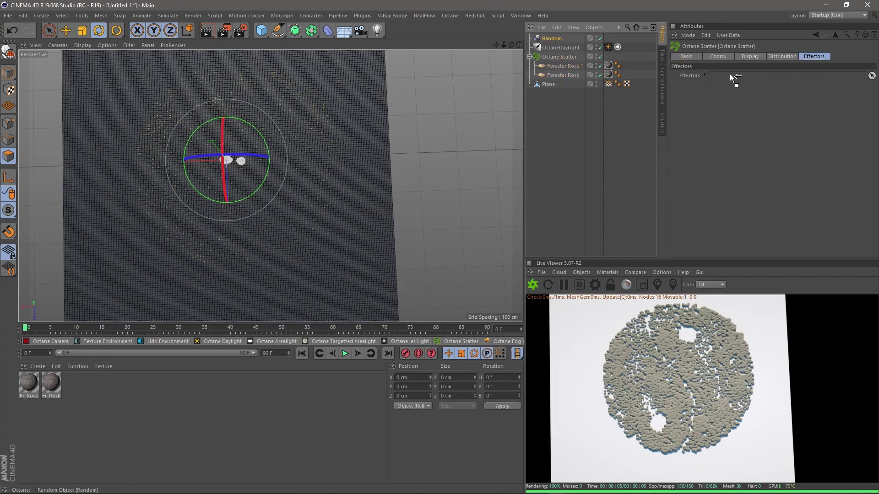
pyautogui.moveTo(734, 79); pyautogui.dragTo(736, 78)
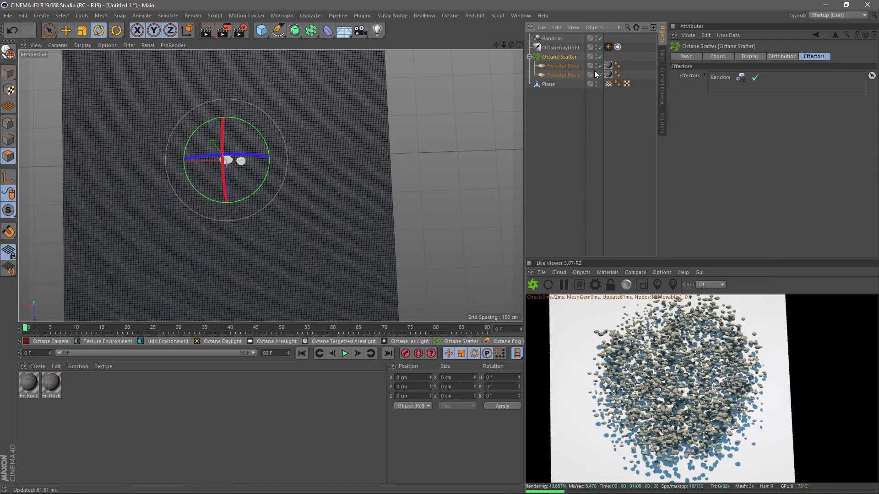
pyautogui.moveTo(510, 44); pyautogui.dragTo(511, 49)
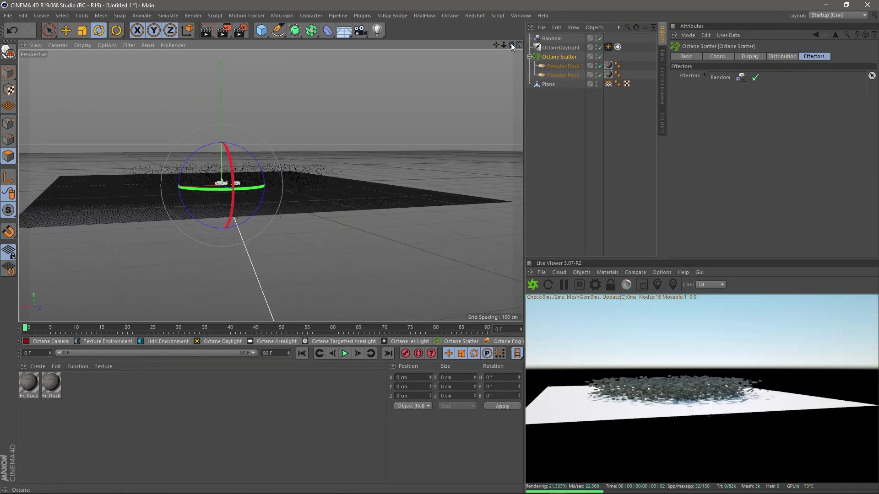
pyautogui.scroll(4, 232, 173)
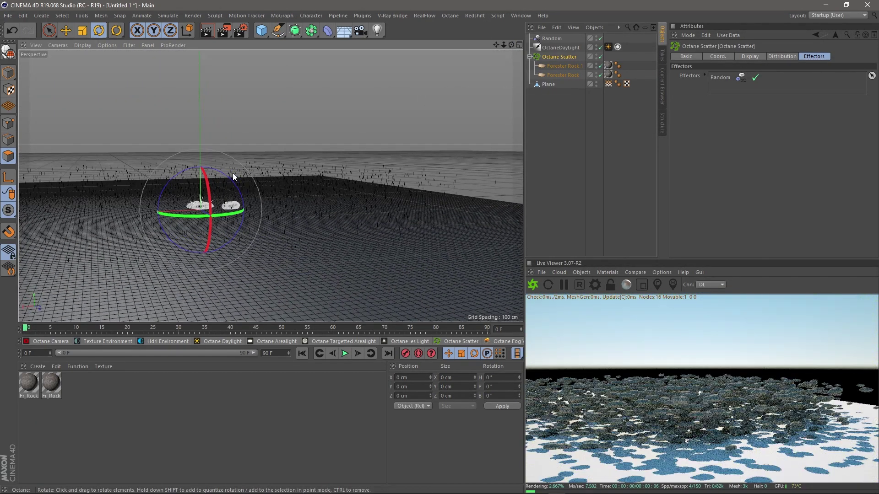
# - Enable Rotation in the Random effector's Parameter settings
pyautogui.click(551, 38)
pyautogui.click(736, 55)
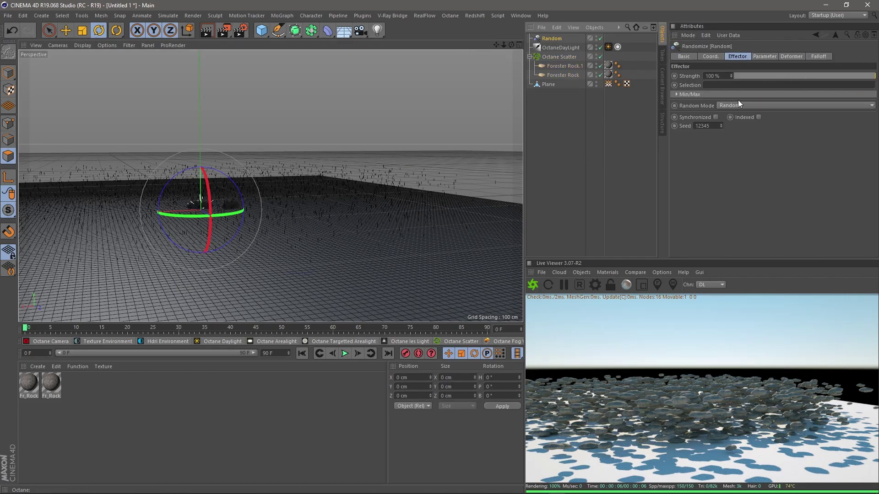
pyautogui.click(767, 55)
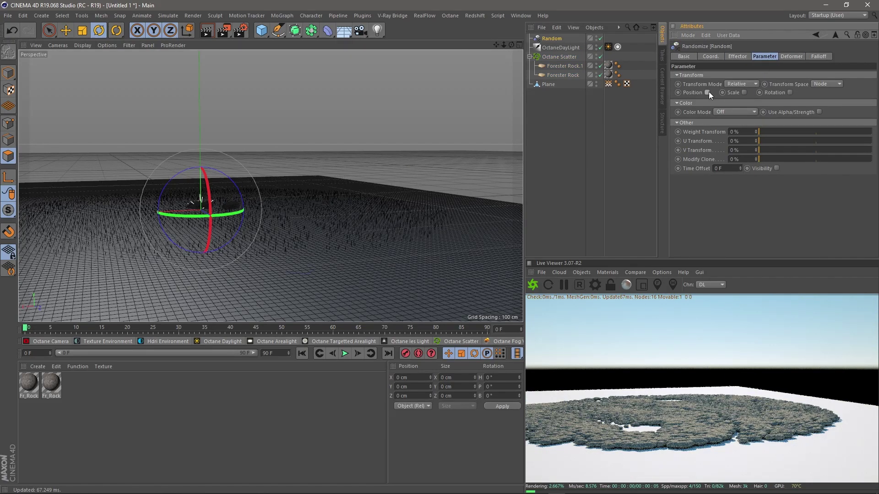
pyautogui.click(788, 91)
pyautogui.write('360')
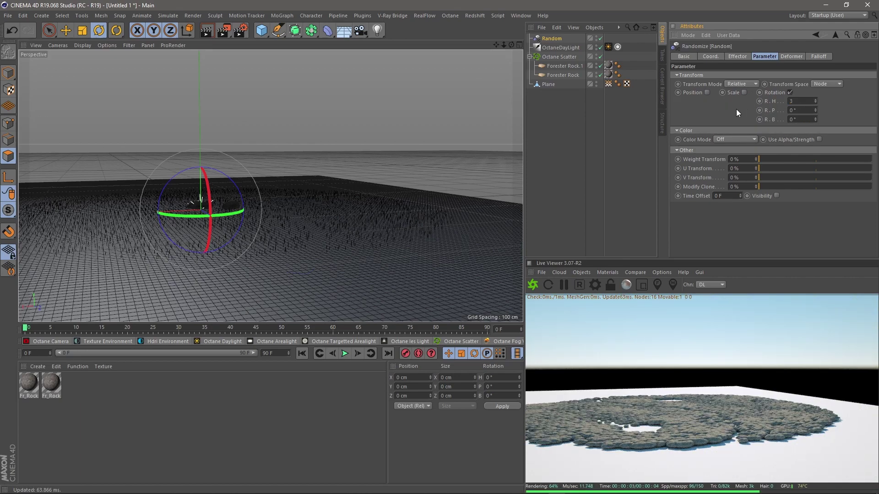
# - Set random rotation to 360° heading, 25° pitch and 45° bank
pyautogui.press('Return')
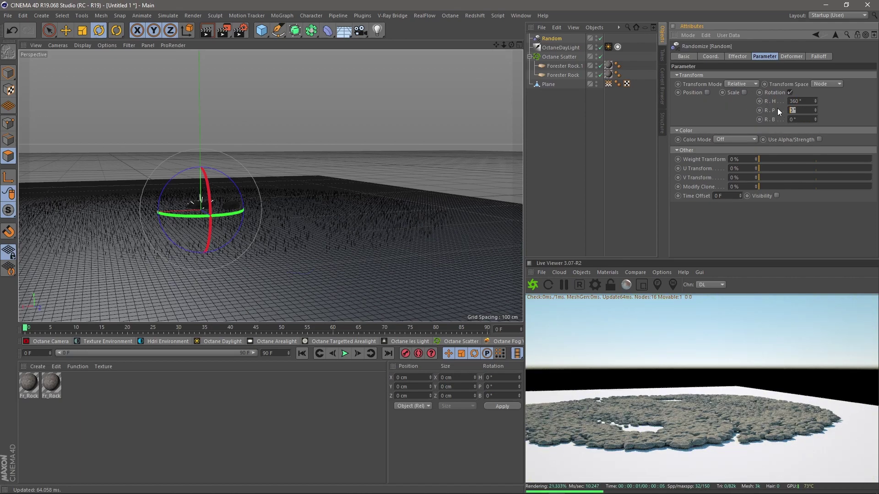
pyautogui.write('2')
pyautogui.press('Return')
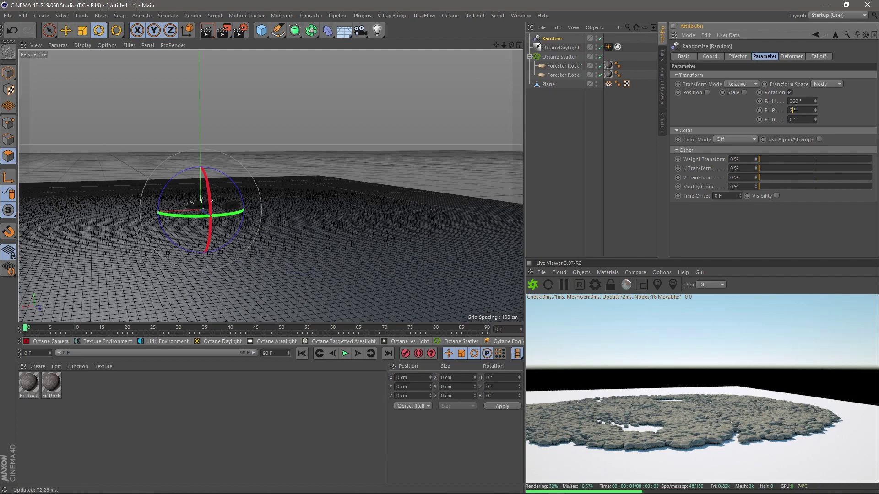
pyautogui.write('0')
pyautogui.press('Return')
pyautogui.write('35')
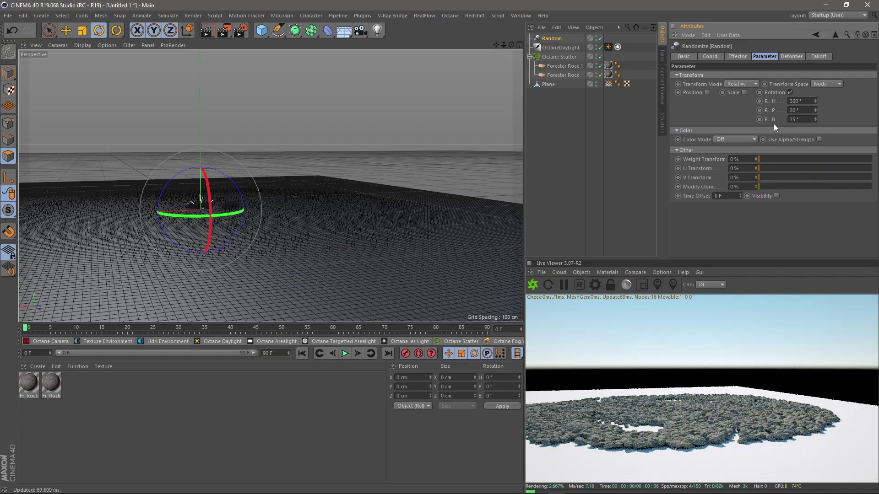
pyautogui.write('15')
pyautogui.press('Return')
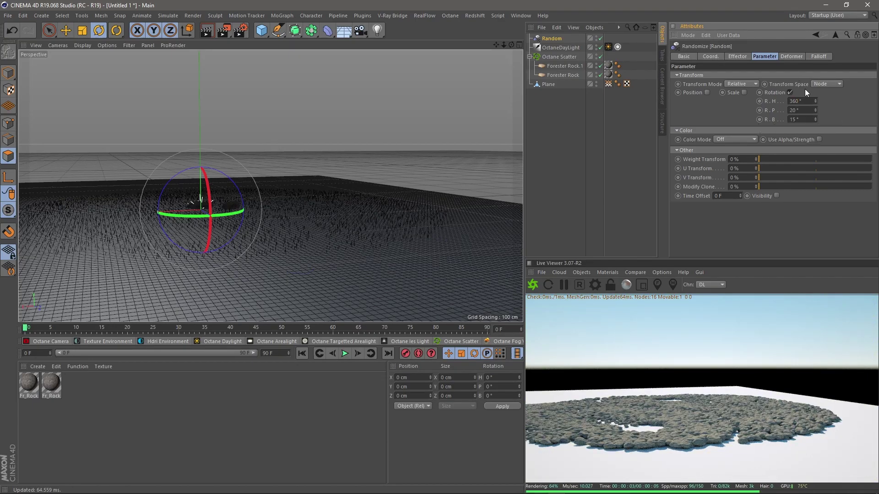
pyautogui.keyDown('alt'); pyautogui.moveTo(213, 228); pyautogui.dragTo(273, 231); pyautogui.keyUp('alt')
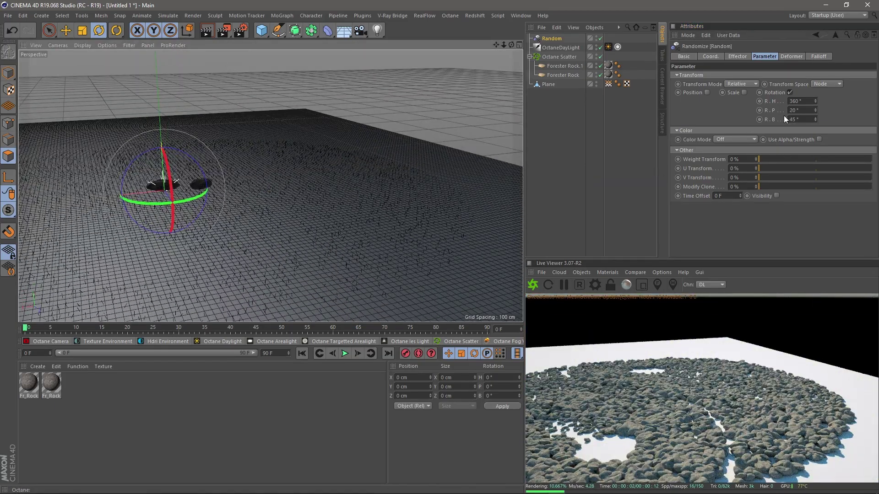
pyautogui.write('25')
pyautogui.press('Return')
pyautogui.moveTo(86, 148)
pyautogui.keyDown('alt'); pyautogui.mouseDown()
pyautogui.moveTo(261, 230)
pyautogui.moveTo(192, 289)
pyautogui.moveTo(300, 271)
pyautogui.mouseUp(); pyautogui.keyUp('alt')
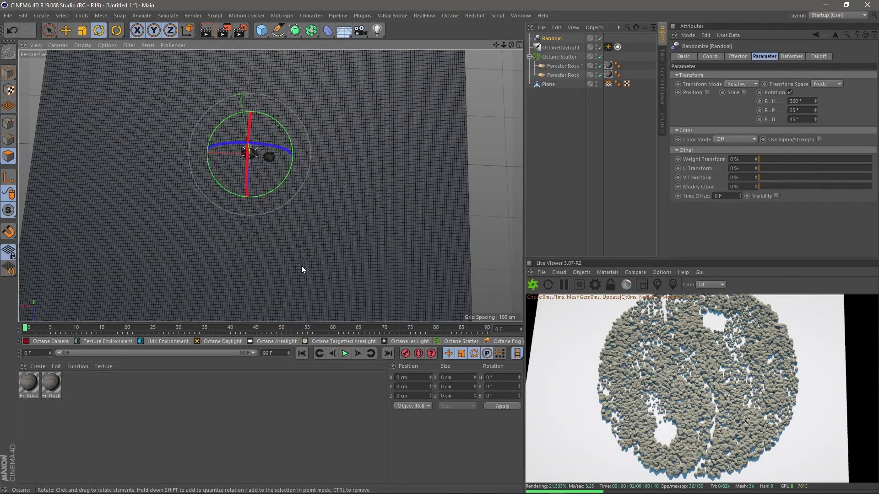
# - Open the Noise shader settings and try out several noise patterns
pyautogui.keyDown('alt'); pyautogui.moveTo(416, 62); pyautogui.dragTo(284, 272); pyautogui.keyUp('alt')
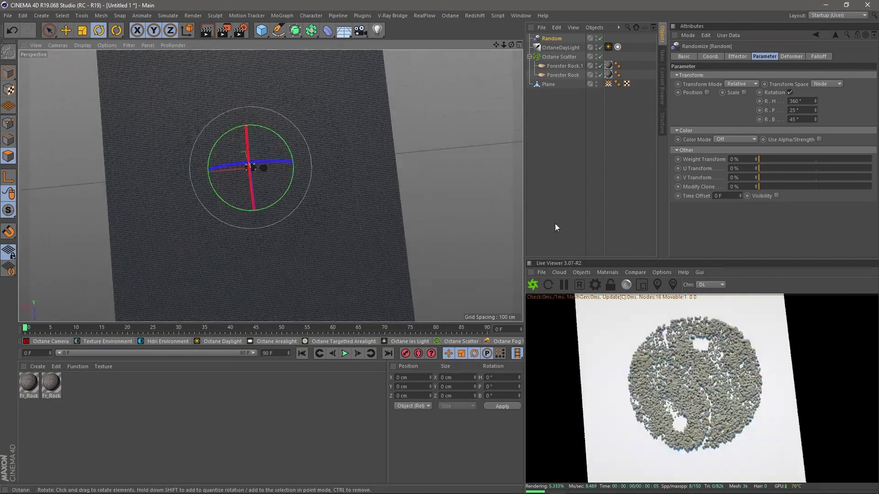
pyautogui.click(558, 56)
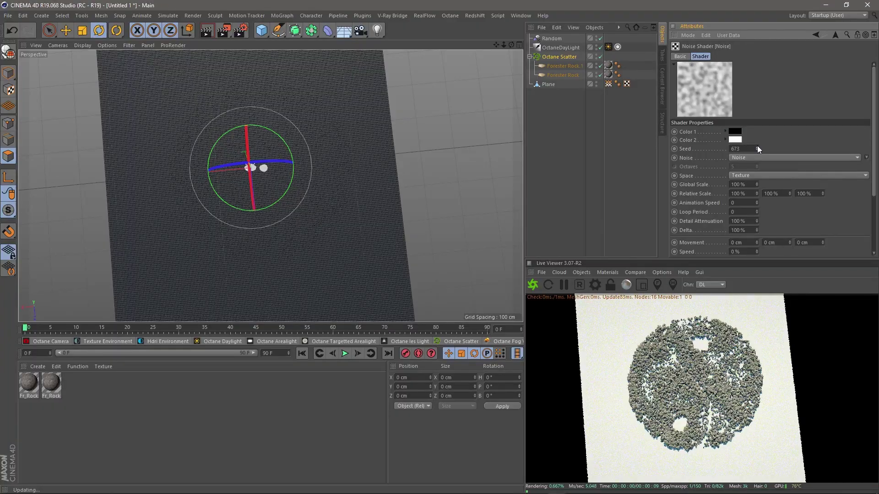
pyautogui.click(793, 157)
pyautogui.click(774, 247)
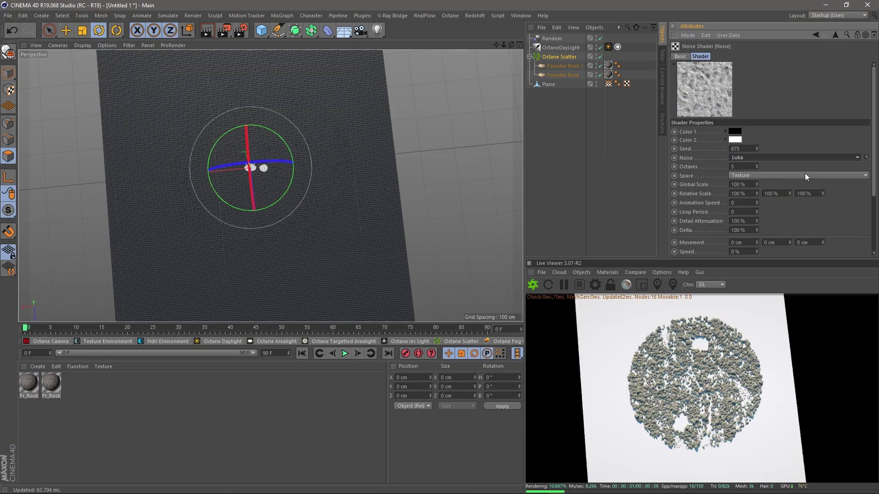
pyautogui.click(805, 157)
pyautogui.click(755, 313)
# - Settle on the Luka noise pattern with a 500% global scale
pyautogui.click(805, 158)
pyautogui.click(755, 331)
pyautogui.click(785, 157)
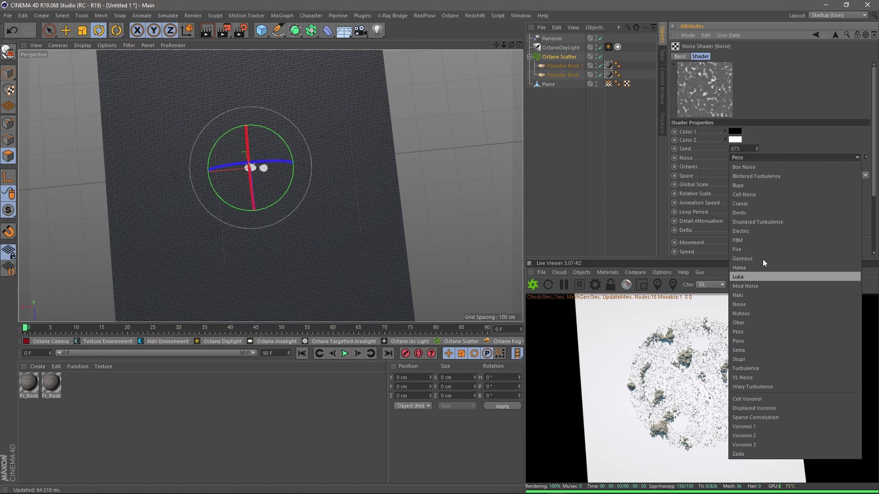
pyautogui.click(761, 212)
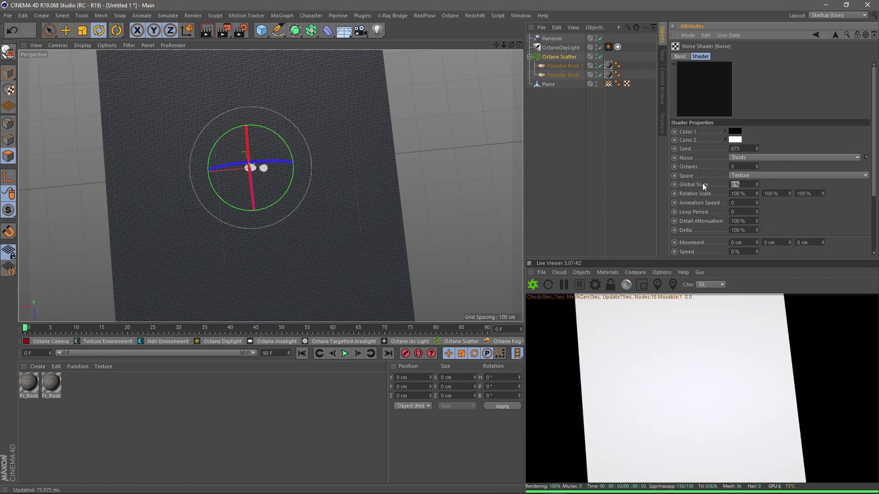
pyautogui.click(795, 157)
pyautogui.click(755, 280)
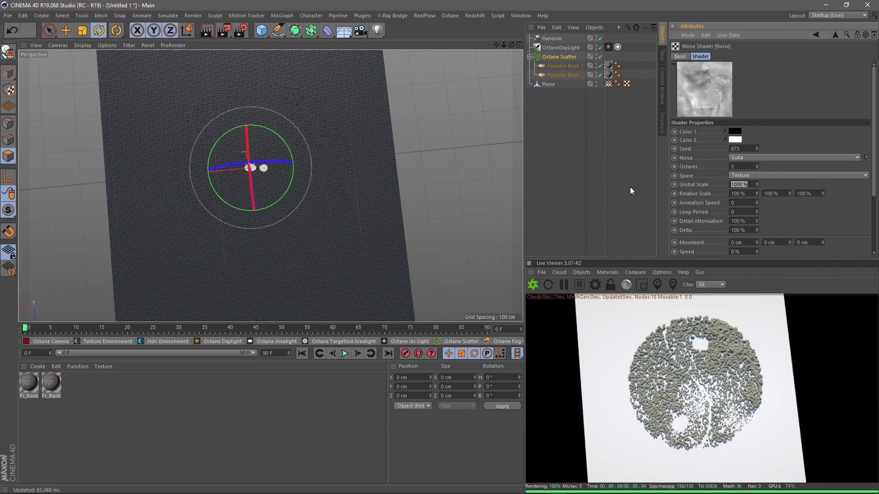
pyautogui.scroll(-5, 875, 167)
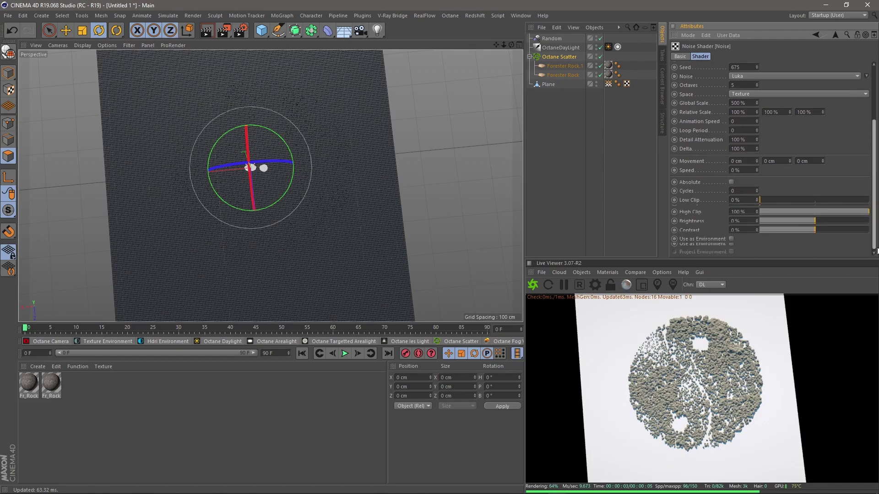
pyautogui.moveTo(814, 218)
pyautogui.mouseDown()
pyautogui.moveTo(799, 227)
pyautogui.moveTo(824, 218)
pyautogui.mouseUp()
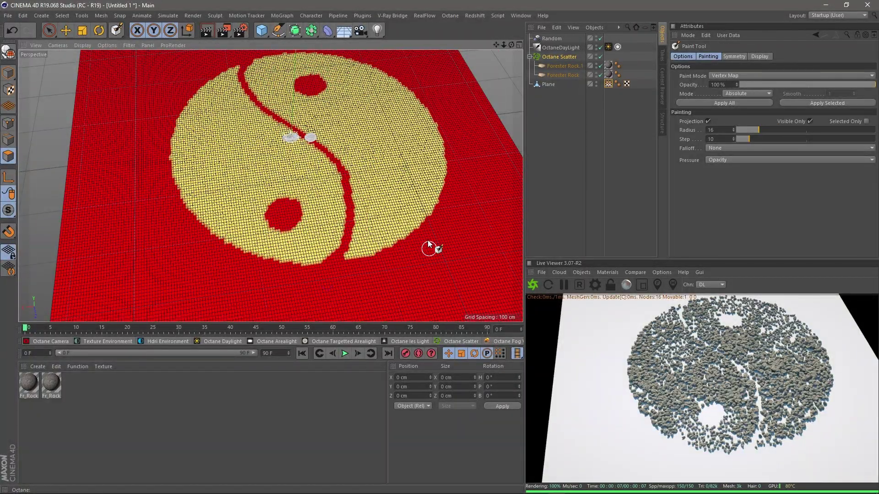
# - Paint a curved test stroke around the yin-yang, then undo it
pyautogui.moveTo(426, 246)
pyautogui.mouseDown()
pyautogui.moveTo(128, 146)
pyautogui.moveTo(153, 69)
pyautogui.mouseUp()
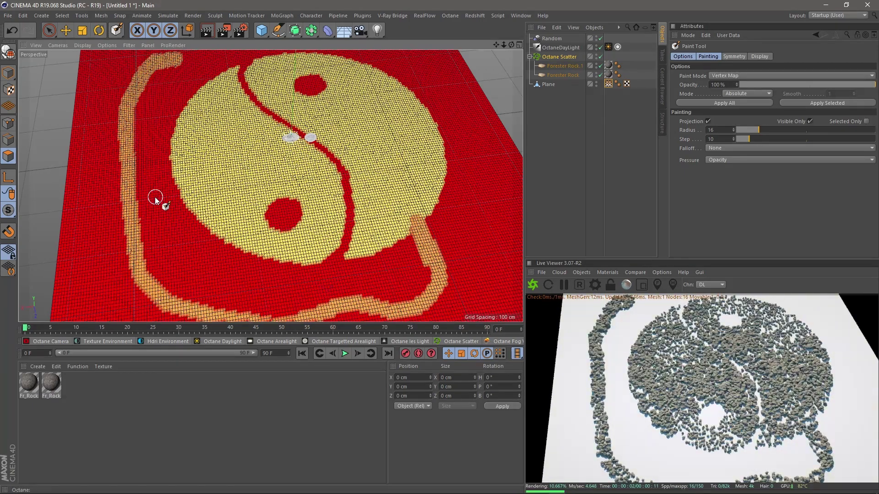
pyautogui.scroll(-3, 215, 189)
pyautogui.hotkey('ctrl', 'z')
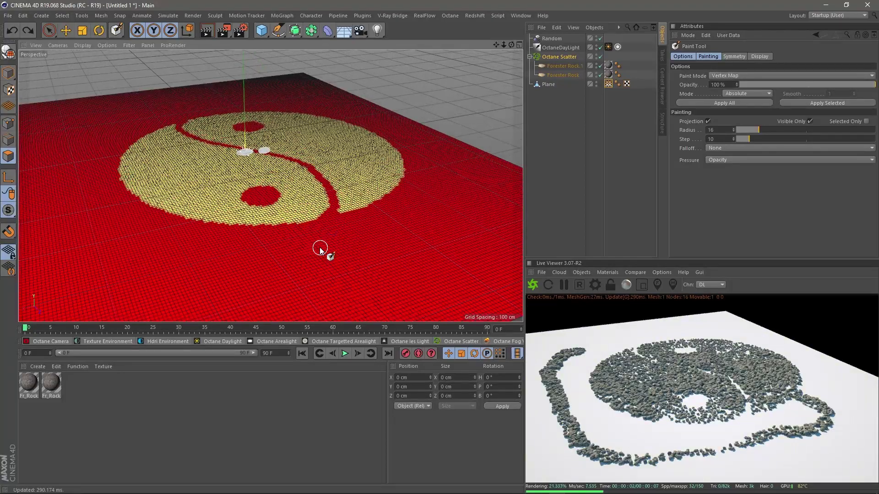
pyautogui.scroll(5, 319, 247)
pyautogui.keyDown('alt'); pyautogui.moveTo(393, 245); pyautogui.dragTo(389, 249); pyautogui.keyUp('alt')
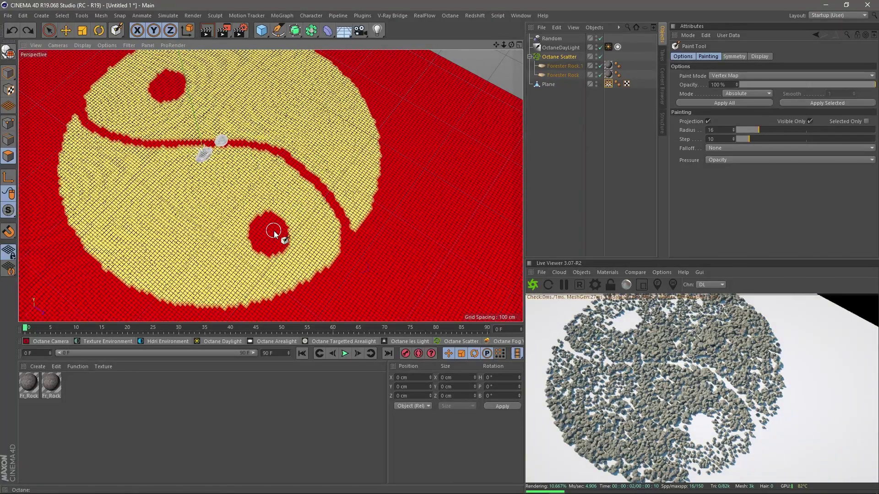
# - Paint over the lower and upper yin-yang dots to enlarge them
pyautogui.moveTo(255, 233); pyautogui.dragTo(271, 240)
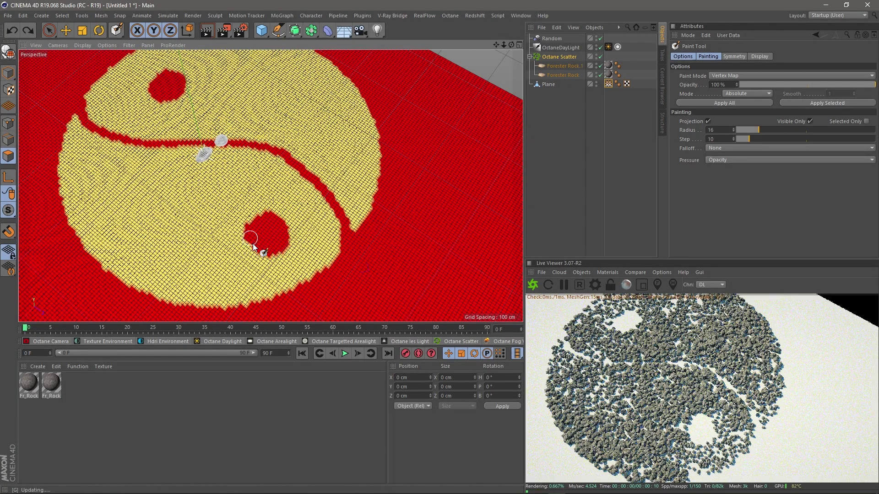
pyautogui.moveTo(164, 88); pyautogui.dragTo(177, 97)
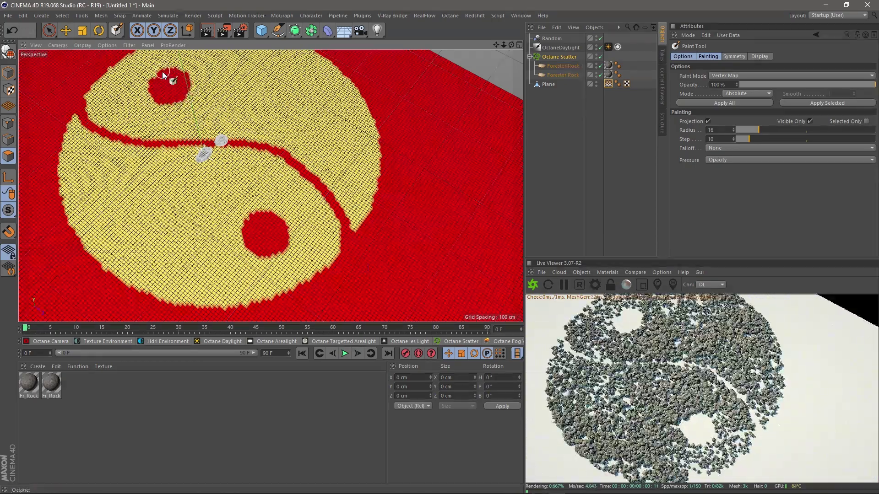
pyautogui.moveTo(83, 116)
pyautogui.mouseDown()
pyautogui.moveTo(125, 137)
pyautogui.moveTo(302, 165)
pyautogui.moveTo(353, 252)
pyautogui.moveTo(349, 260)
pyautogui.mouseUp()
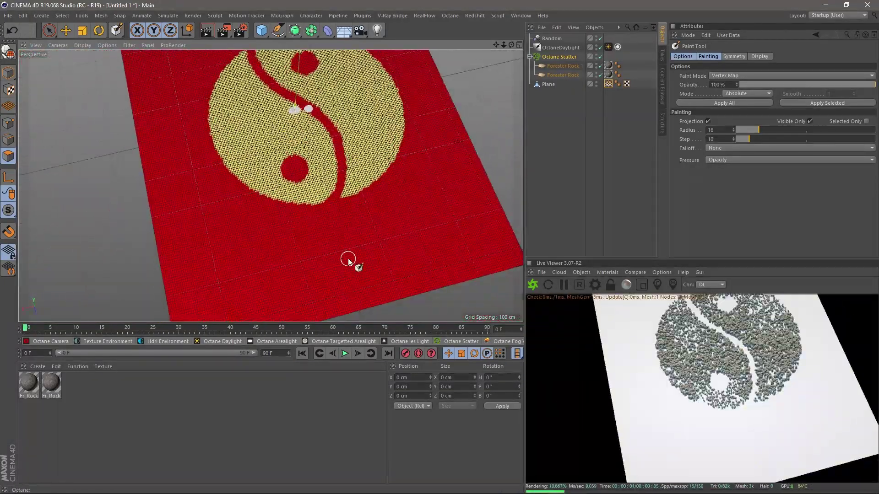
# - Paint test lettering, then the word HELP, below the yin-yang and undo both
pyautogui.moveTo(254, 248); pyautogui.dragTo(247, 312)
pyautogui.moveTo(305, 261)
pyautogui.mouseDown()
pyautogui.moveTo(330, 268)
pyautogui.moveTo(395, 220)
pyautogui.moveTo(443, 261)
pyautogui.mouseUp()
pyautogui.hotkey('ctrl', 'z')
pyautogui.hotkey('ctrl', 'z')
pyautogui.hotkey('ctrl', 'z')
pyautogui.moveTo(281, 237)
pyautogui.mouseDown()
pyautogui.moveTo(264, 299)
pyautogui.moveTo(302, 264)
pyautogui.mouseUp()
pyautogui.moveTo(302, 244); pyautogui.dragTo(319, 292)
pyautogui.click(319, 240)
pyautogui.moveTo(323, 234); pyautogui.dragTo(343, 289)
pyautogui.moveTo(357, 220); pyautogui.dragTo(374, 274)
pyautogui.moveTo(384, 213)
pyautogui.mouseDown()
pyautogui.moveTo(429, 254)
pyautogui.moveTo(453, 192)
pyautogui.mouseUp()
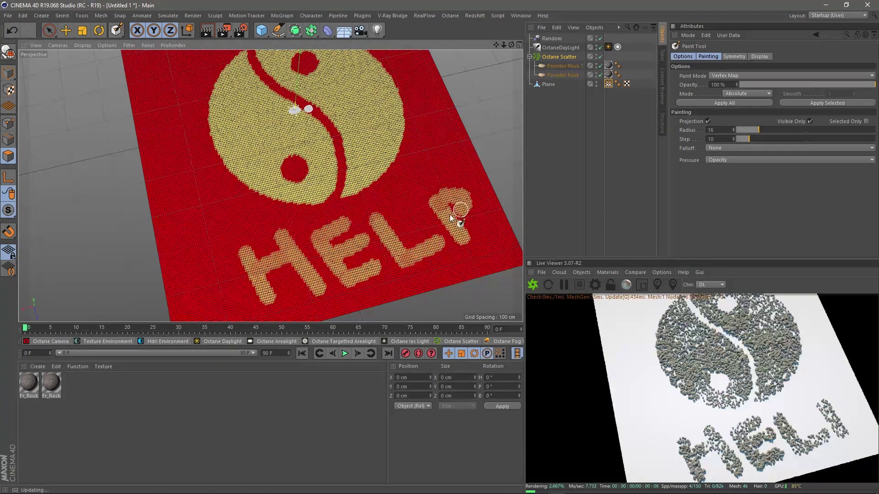
pyautogui.hotkey('ctrl', 'z')
pyautogui.hotkey('ctrl', 'z')
pyautogui.hotkey('ctrl', 'z')
pyautogui.hotkey('ctrl', 'z')
pyautogui.hotkey('ctrl', 'z')
pyautogui.moveTo(365, 301)
pyautogui.keyDown('alt'); pyautogui.mouseDown()
pyautogui.moveTo(332, 204)
pyautogui.moveTo(365, 170)
pyautogui.moveTo(268, 261)
pyautogui.moveTo(378, 288)
pyautogui.moveTo(250, 247)
pyautogui.moveTo(275, 213)
pyautogui.moveTo(323, 203)
pyautogui.moveTo(206, 133)
pyautogui.moveTo(213, 171)
pyautogui.mouseUp(); pyautogui.keyUp('alt')
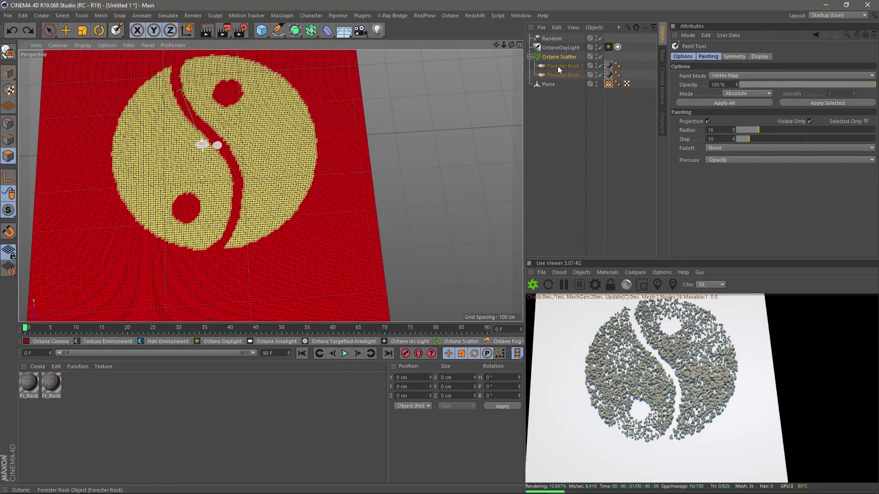
# - Deselect the Forester rocks and add a Forester Tree with Tree Size 0.06
pyautogui.click(558, 66)
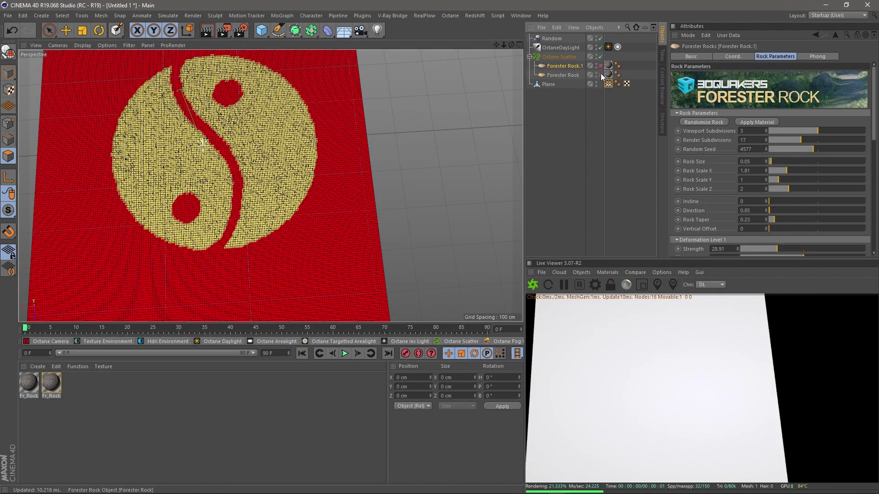
pyautogui.click(595, 173)
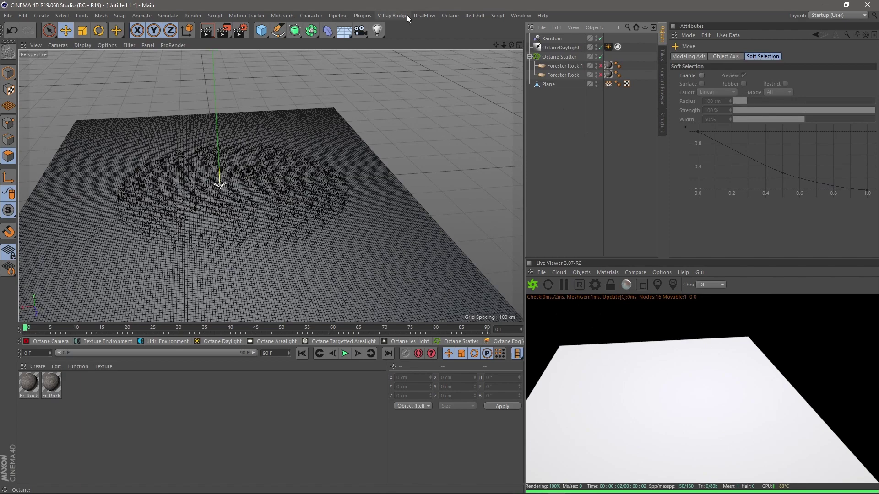
pyautogui.click(362, 16)
pyautogui.click(467, 63)
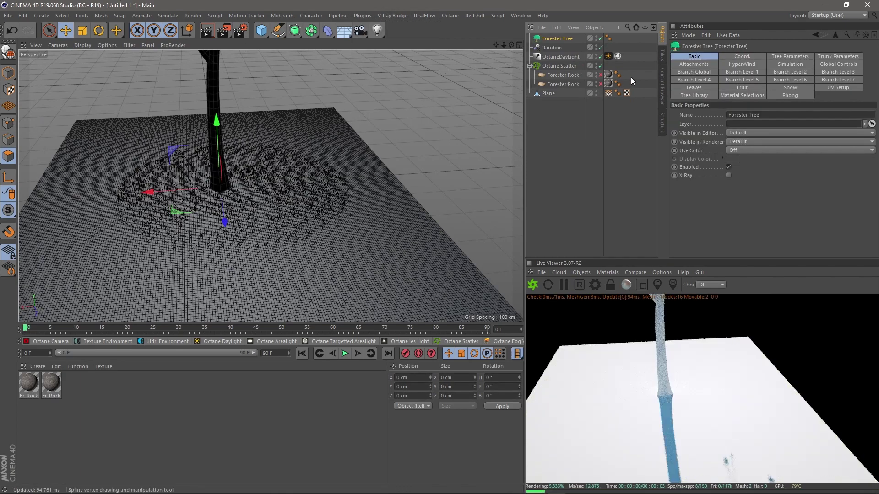
pyautogui.click(796, 55)
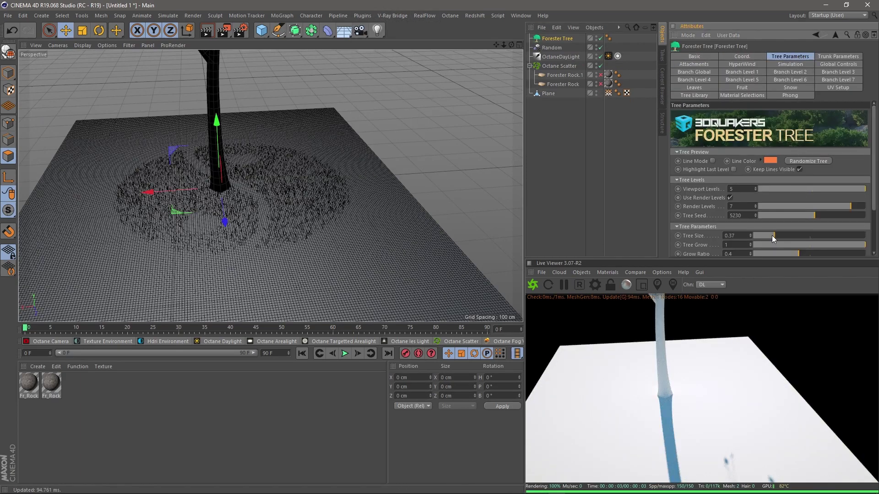
pyautogui.moveTo(771, 236); pyautogui.dragTo(759, 236)
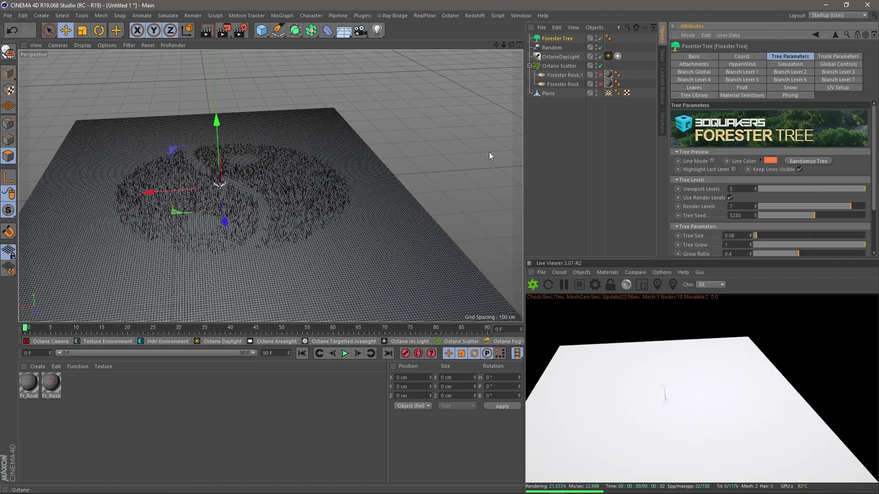
pyautogui.scroll(6, 241, 189)
pyautogui.scroll(6, 240, 189)
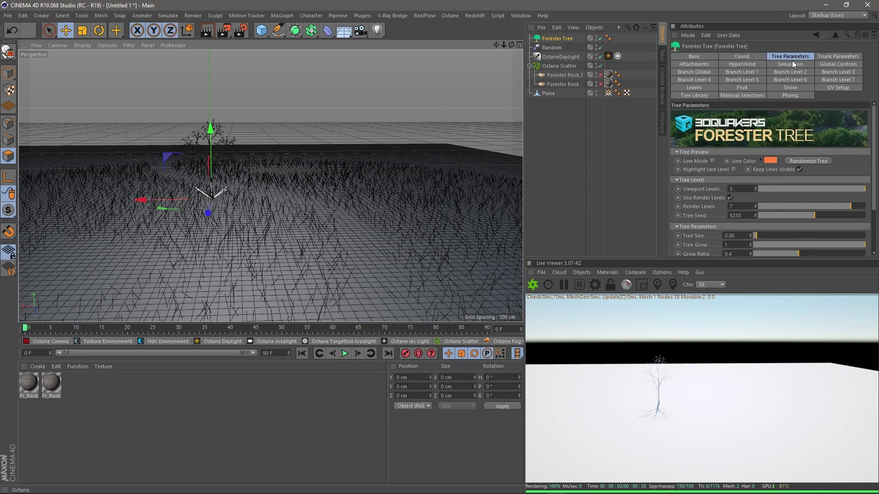
# - Load the ASPEN preset from the Tree Library and lower Viewport/Render Levels to 4
pyautogui.click(741, 95)
pyautogui.click(694, 87)
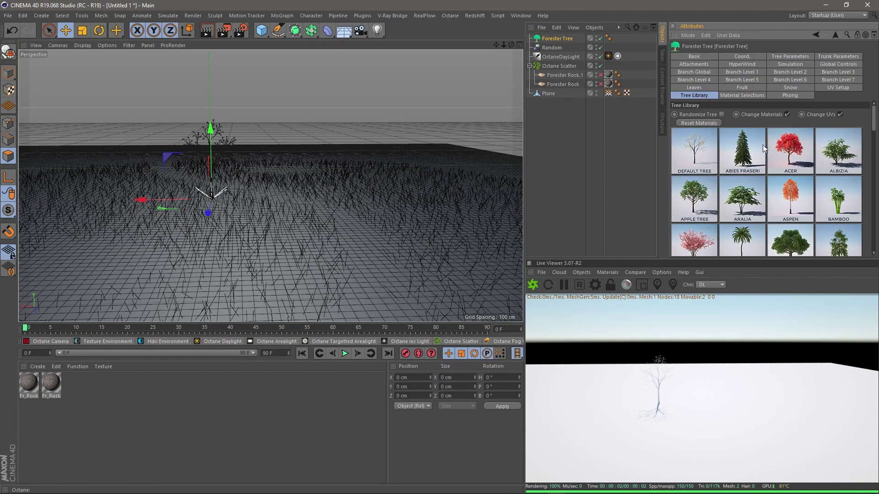
pyautogui.scroll(-3, 751, 186)
pyautogui.scroll(4, 751, 187)
pyautogui.click(800, 199)
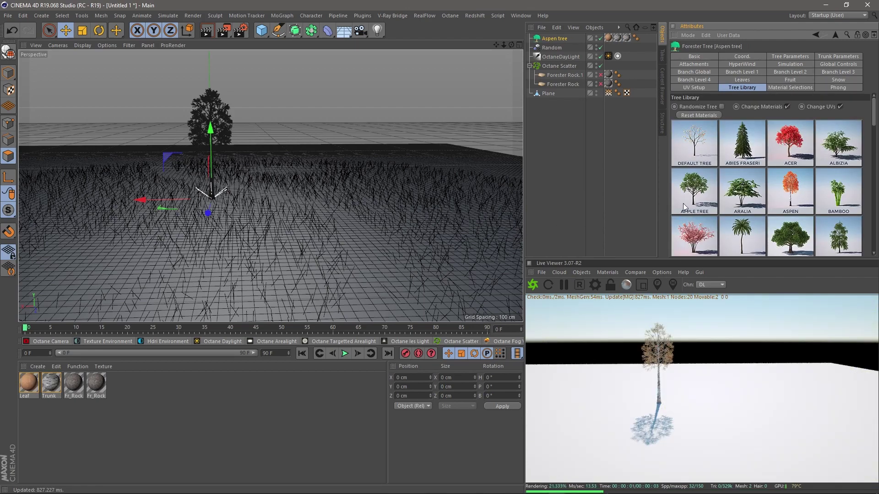
pyautogui.click(790, 56)
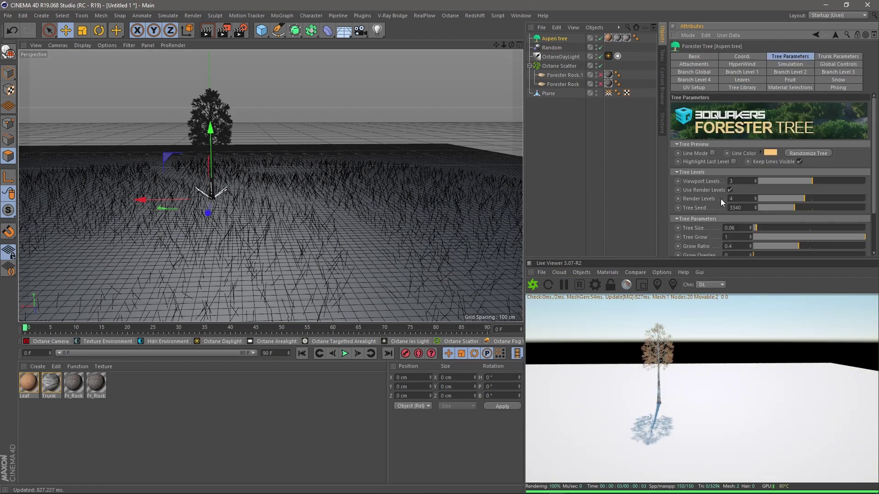
pyautogui.click(756, 181)
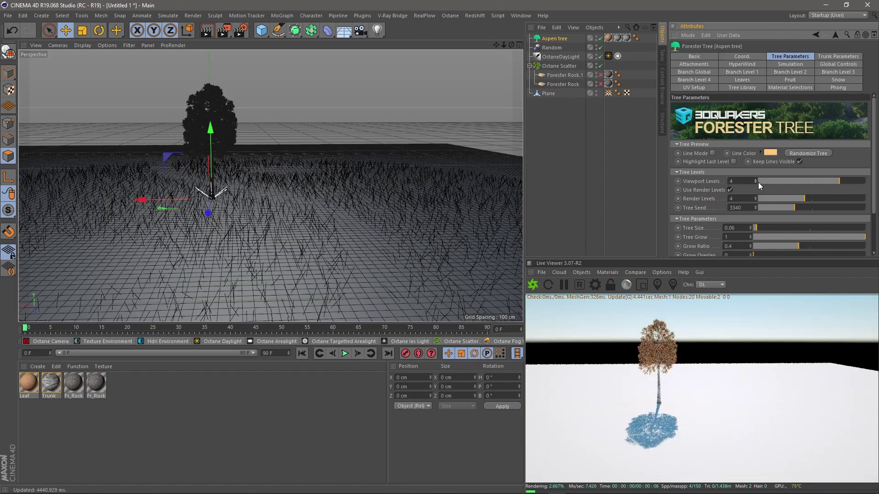
pyautogui.scroll(8, 270, 82)
pyautogui.scroll(-10, 210, 140)
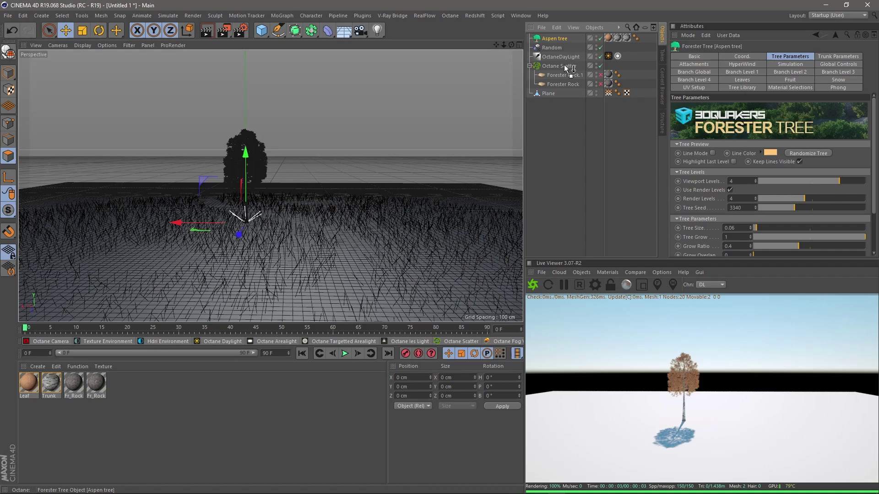
# - Make the Aspen tree the scattered object and fine-tune the scattered tree count
pyautogui.moveTo(560, 39); pyautogui.dragTo(558, 61)
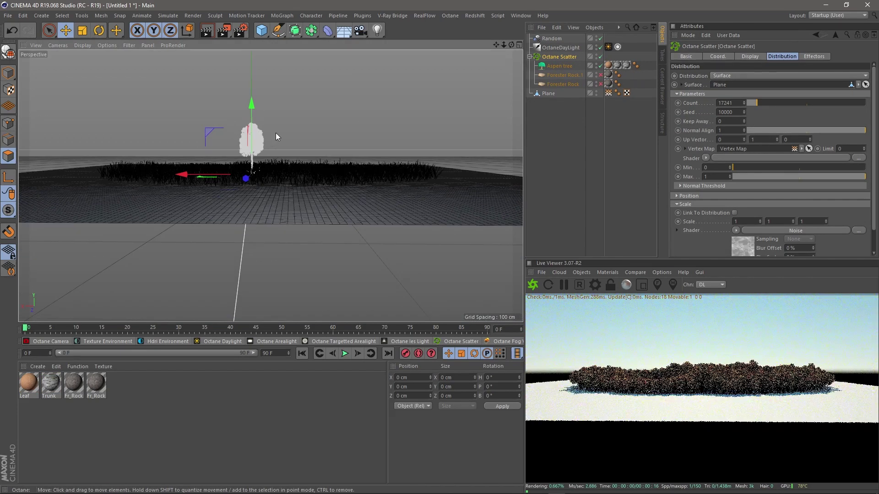
pyautogui.keyDown('alt'); pyautogui.moveTo(275, 133); pyautogui.dragTo(289, 258); pyautogui.keyUp('alt')
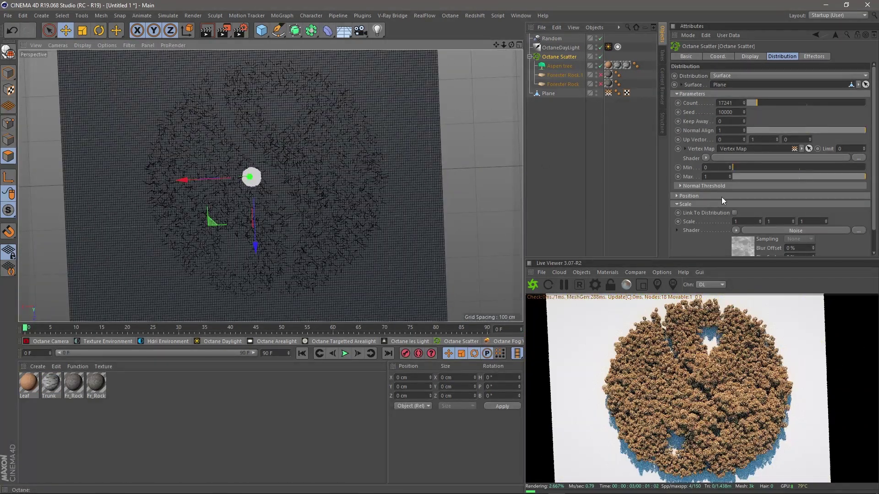
pyautogui.moveTo(754, 102); pyautogui.dragTo(751, 105)
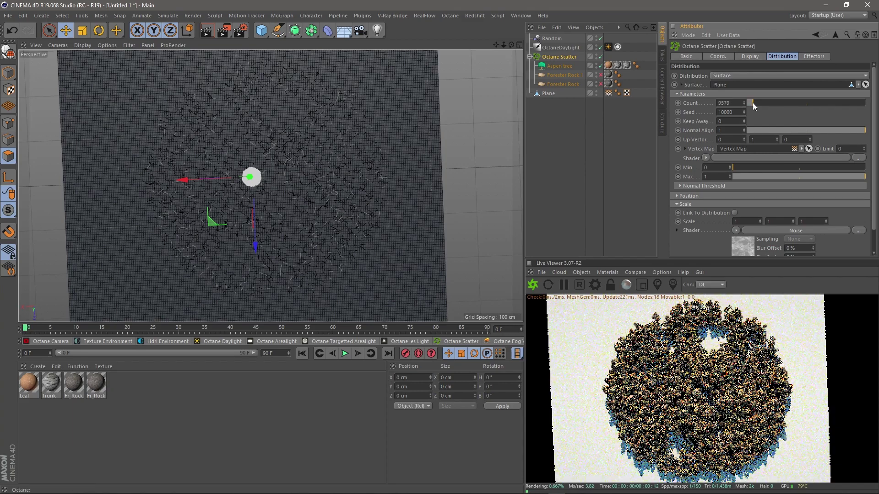
pyautogui.click(752, 102)
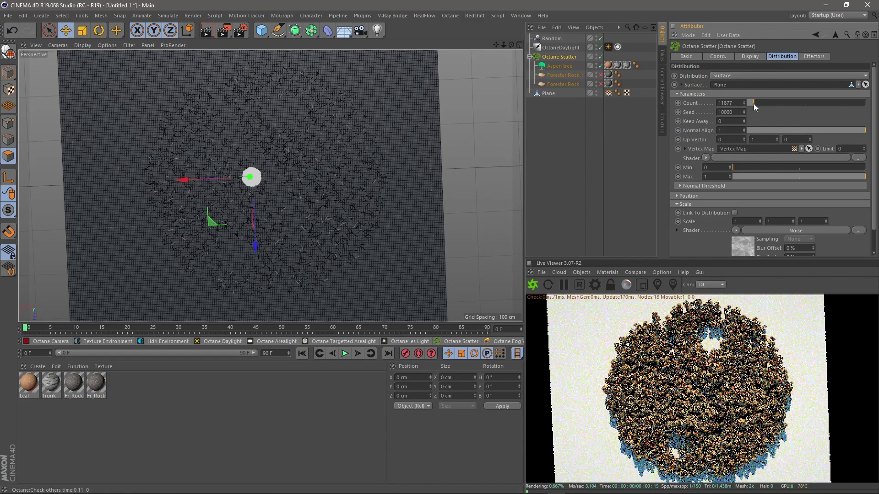
# - Uncheck the Random effector's Rotation and view the upright aspens from ground level
pyautogui.click(549, 39)
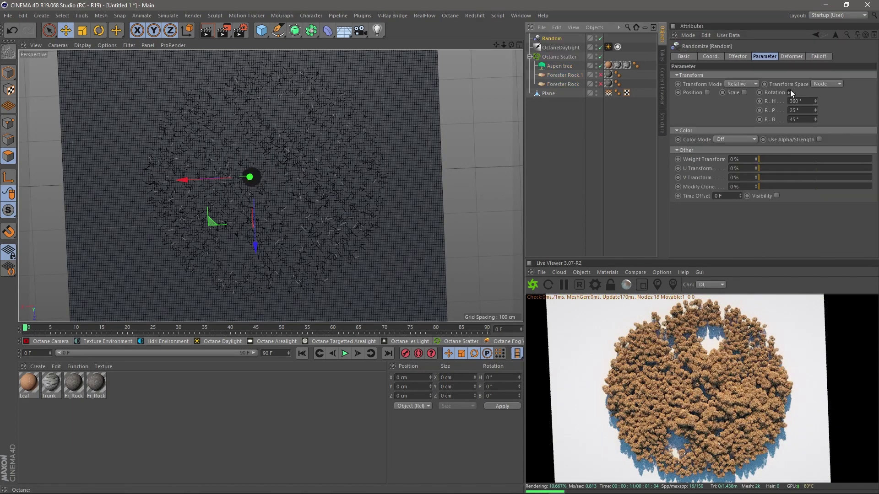
pyautogui.click(788, 93)
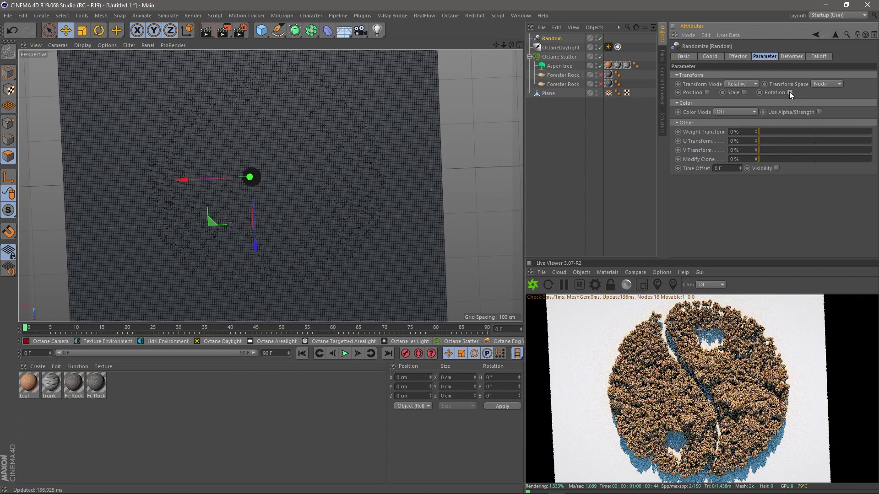
pyautogui.keyDown('alt'); pyautogui.moveTo(351, 230); pyautogui.dragTo(333, 200); pyautogui.keyUp('alt')
pyautogui.moveTo(370, 214)
pyautogui.keyDown('alt'); pyautogui.mouseDown(button='right')
pyautogui.moveTo(329, 203)
pyautogui.moveTo(333, 222)
pyautogui.mouseUp(button='right'); pyautogui.keyUp('alt')
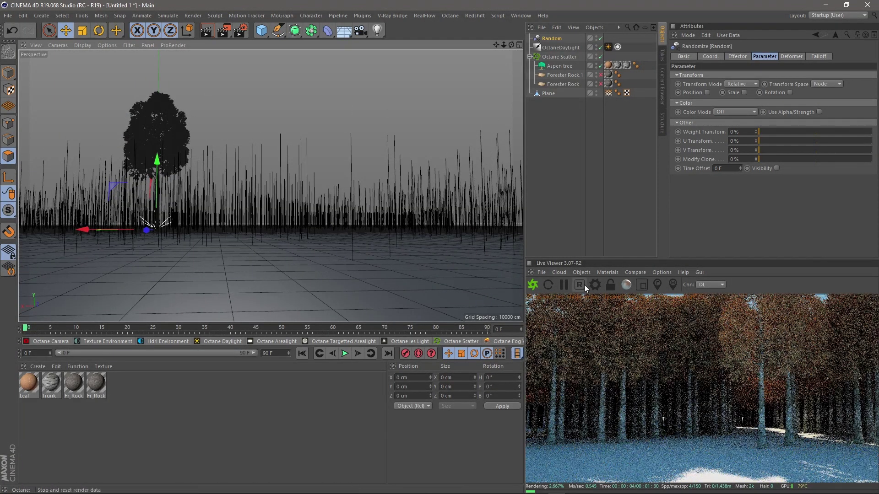
pyautogui.click(580, 285)
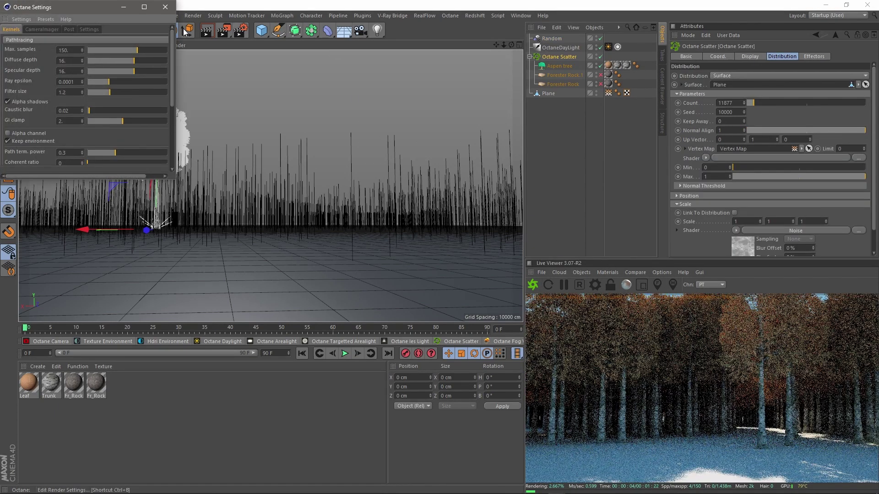
pyautogui.click(165, 7)
pyautogui.moveTo(204, 121)
pyautogui.keyDown('alt'); pyautogui.mouseDown()
pyautogui.moveTo(185, 204)
pyautogui.moveTo(234, 187)
pyautogui.mouseUp(); pyautogui.keyUp('alt')
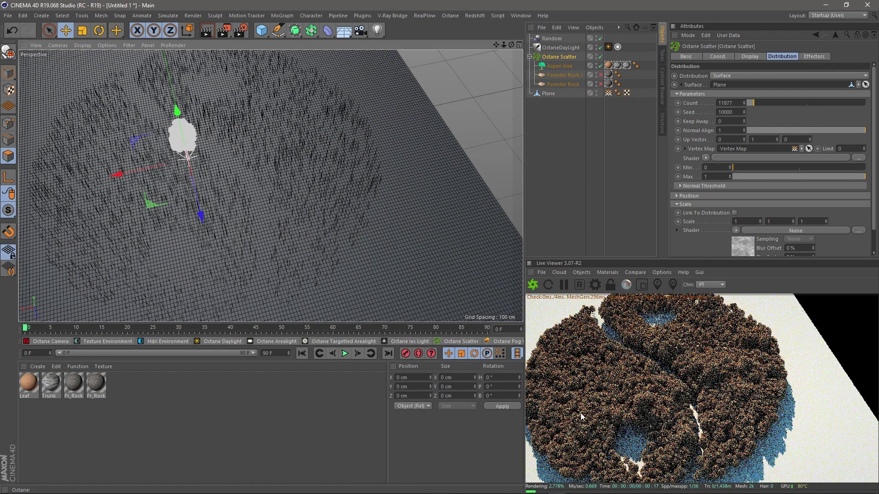
# - Convert all four tree materials to Octane materials
pyautogui.click(183, 396)
pyautogui.moveTo(172, 387); pyautogui.dragTo(25, 388)
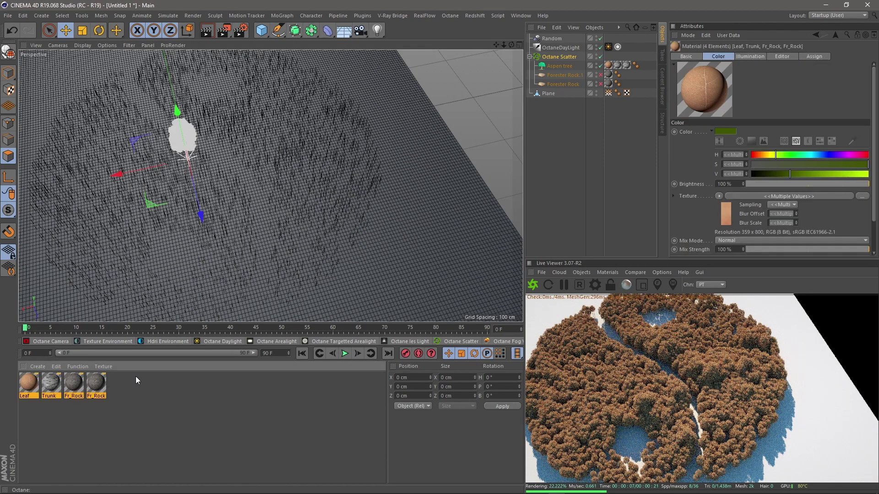
pyautogui.click(596, 273)
pyautogui.click(612, 365)
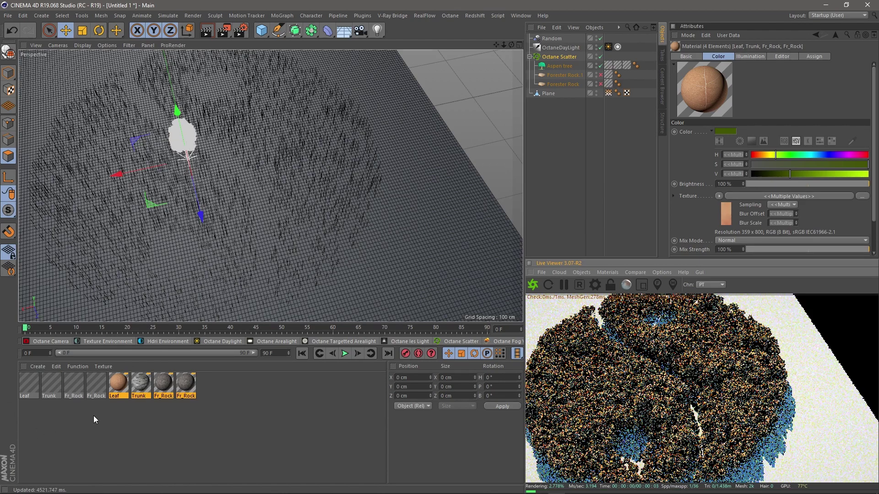
# - Open the Leaf material's node graph in the Node Editor
pyautogui.click(95, 384)
pyautogui.doubleClick(29, 386)
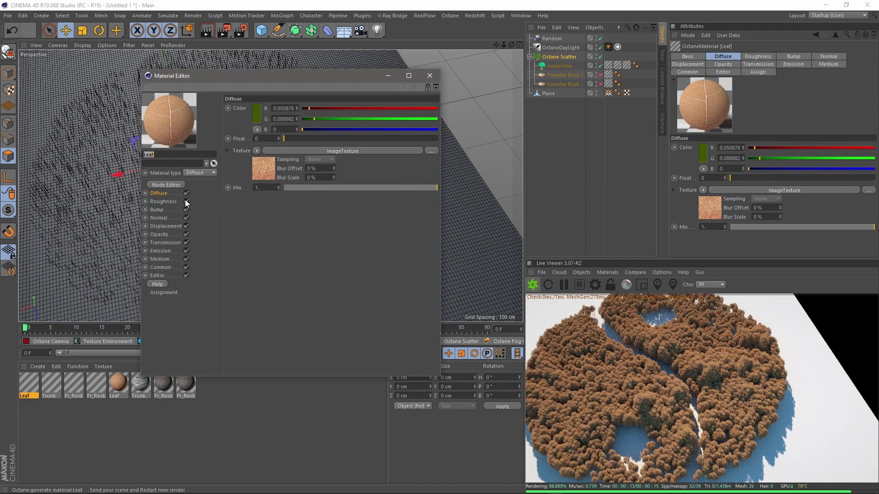
pyautogui.click(162, 186)
pyautogui.moveTo(335, 291); pyautogui.dragTo(384, 239)
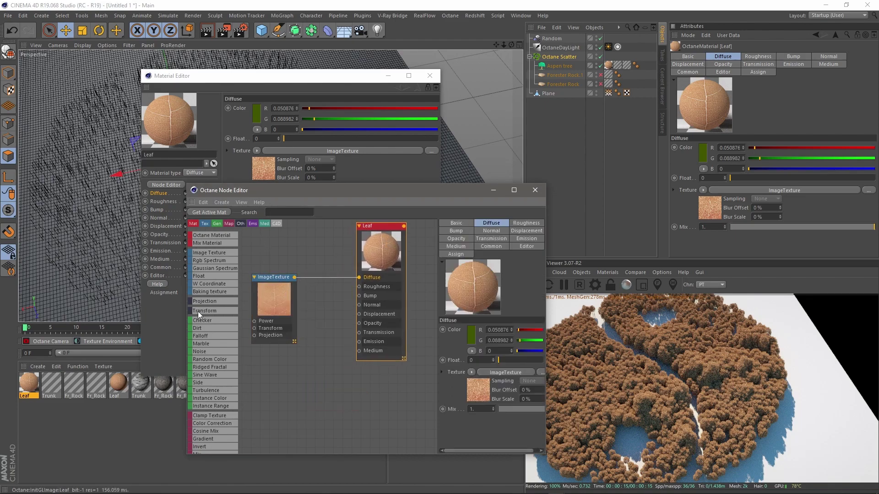
# - Add a ColorCorrection node feeding Leaf's Transmission and raise its saturation
pyautogui.moveTo(211, 424); pyautogui.dragTo(323, 374)
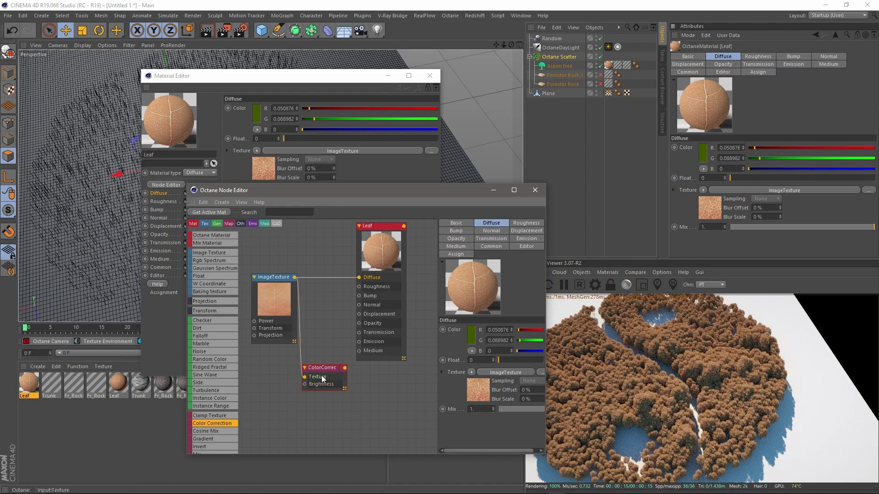
pyautogui.click(360, 333)
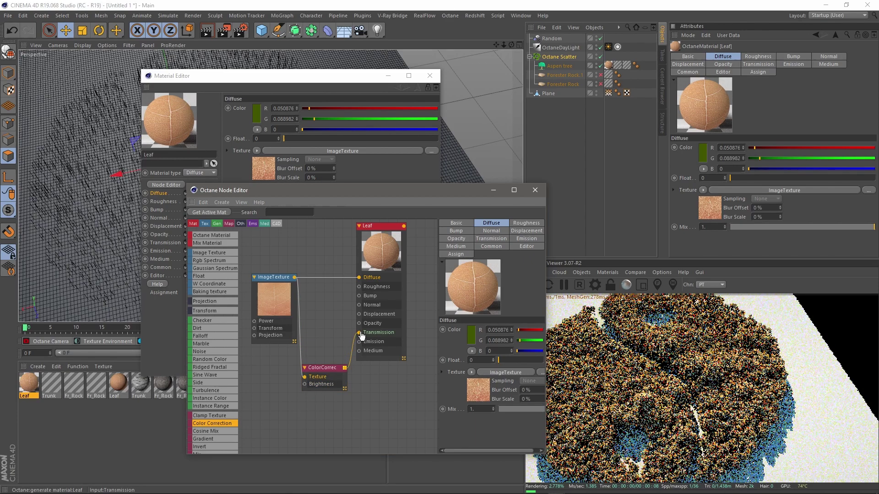
pyautogui.click(327, 369)
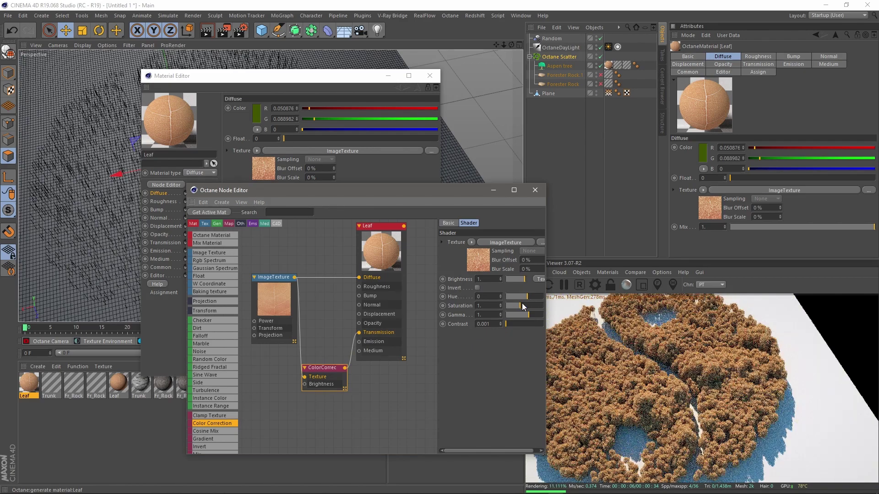
pyautogui.moveTo(514, 305)
pyautogui.mouseDown()
pyautogui.moveTo(525, 306)
pyautogui.moveTo(517, 296)
pyautogui.moveTo(543, 297)
pyautogui.mouseUp()
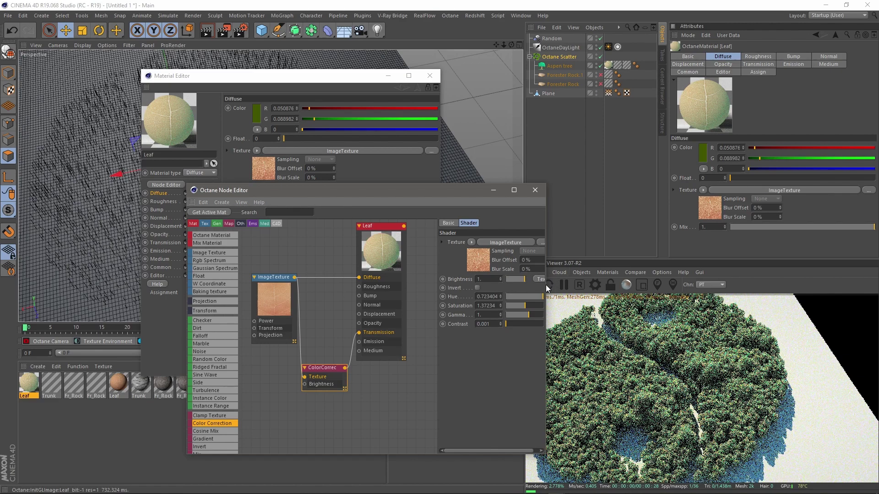
# - Shift the leaf hue toward green and close the node graph
pyautogui.moveTo(546, 286)
pyautogui.mouseDown()
pyautogui.moveTo(650, 286)
pyautogui.moveTo(628, 305)
pyautogui.mouseUp()
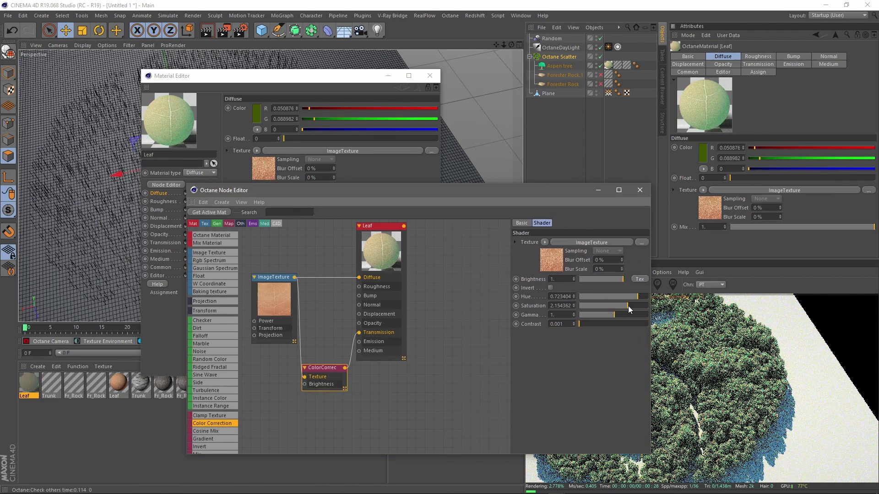
pyautogui.moveTo(523, 192); pyautogui.dragTo(322, 167)
pyautogui.moveTo(428, 272)
pyautogui.mouseDown()
pyautogui.moveTo(445, 273)
pyautogui.moveTo(433, 274)
pyautogui.mouseUp()
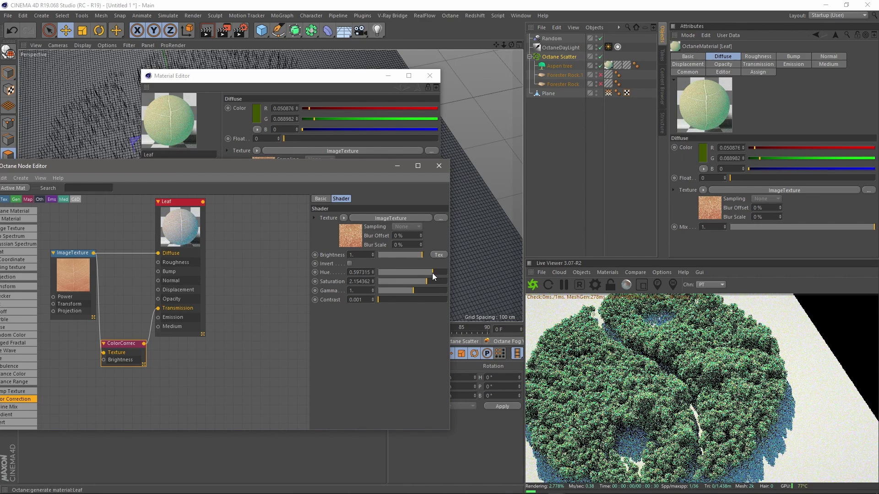
pyautogui.click(439, 165)
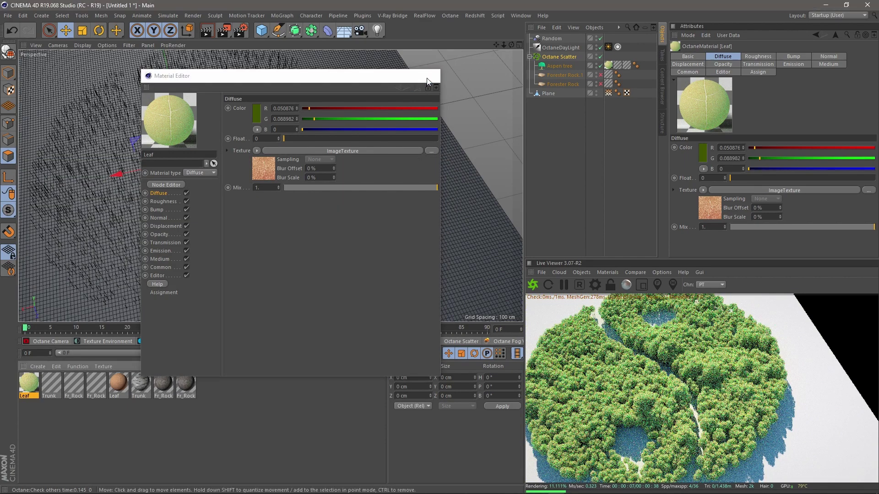
# - Close the Material Editor and switch the Live Viewer to direct lighting (DL)
pyautogui.click(434, 75)
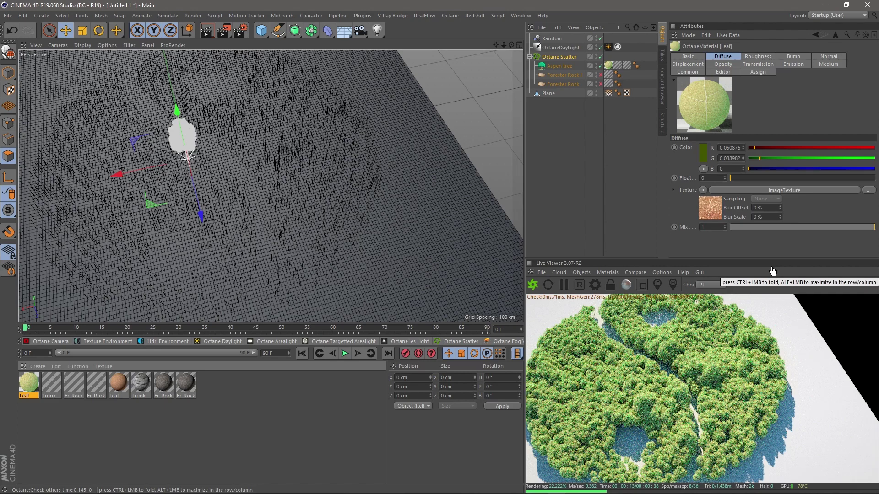
pyautogui.click(716, 285)
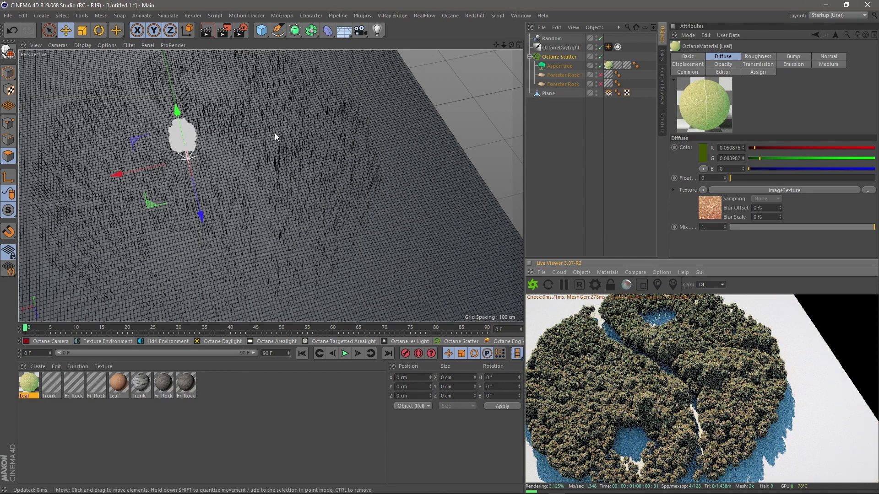
pyautogui.moveTo(275, 132)
pyautogui.keyDown('alt'); pyautogui.mouseDown()
pyautogui.moveTo(213, 172)
pyautogui.moveTo(281, 129)
pyautogui.moveTo(232, 149)
pyautogui.mouseUp(); pyautogui.keyUp('alt')
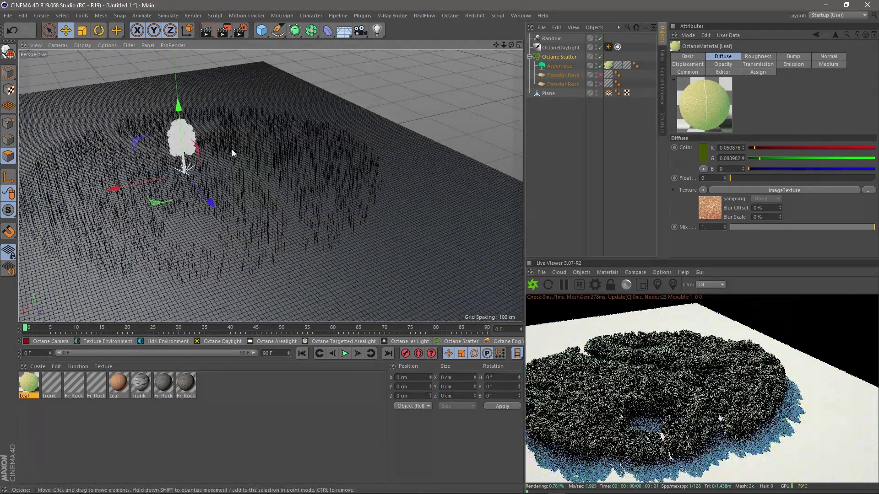
# - Re-check the Random effector's Rotation with 2° pitch and 5° bank
pyautogui.click(553, 39)
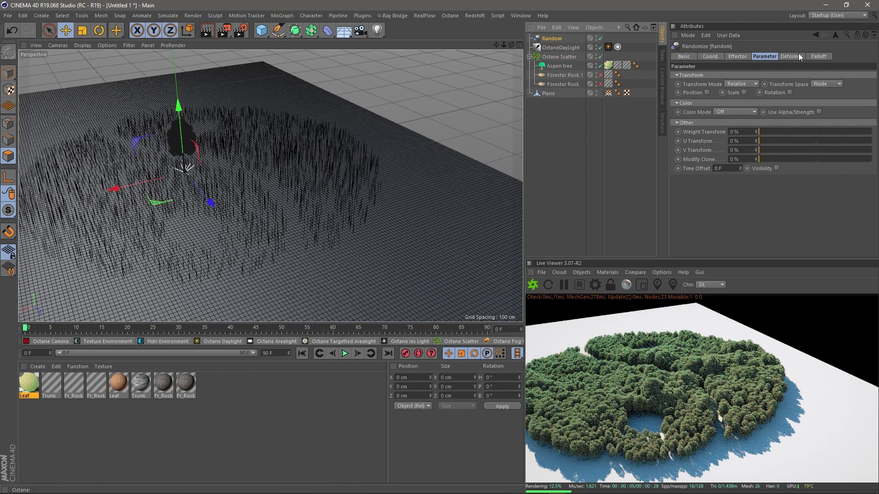
pyautogui.click(802, 101)
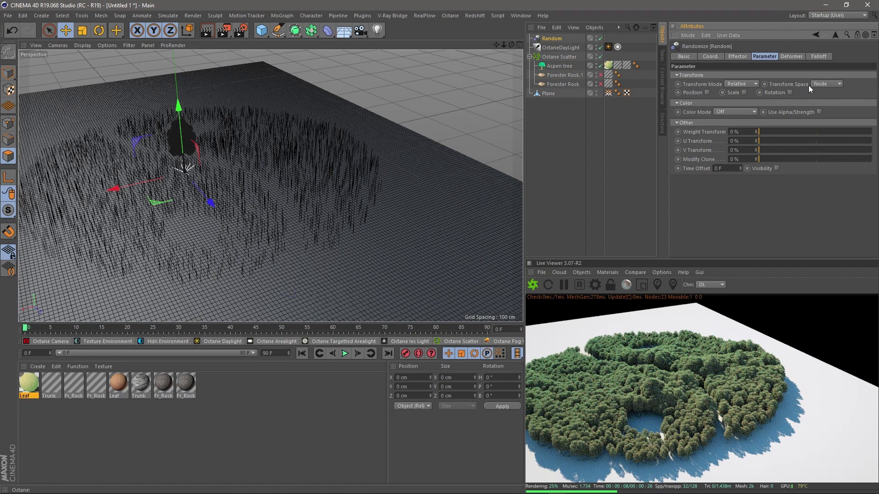
pyautogui.click(791, 93)
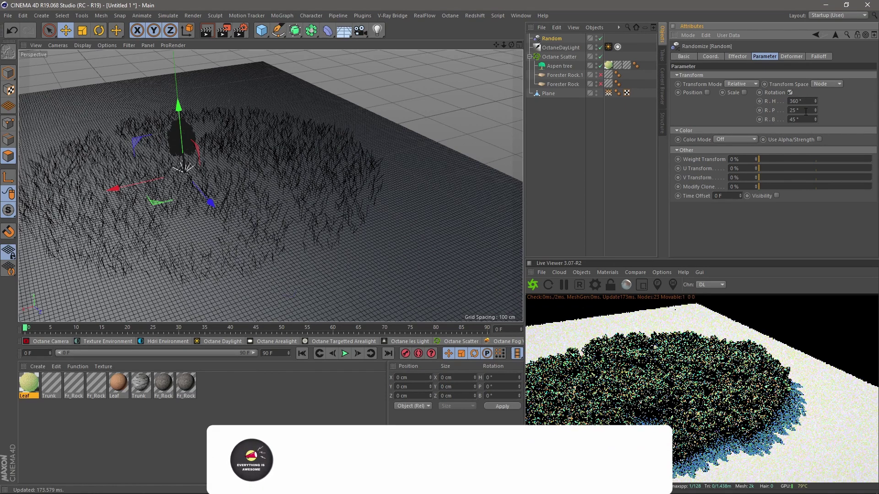
pyautogui.doubleClick(796, 110)
pyautogui.write('0')
pyautogui.press('Return')
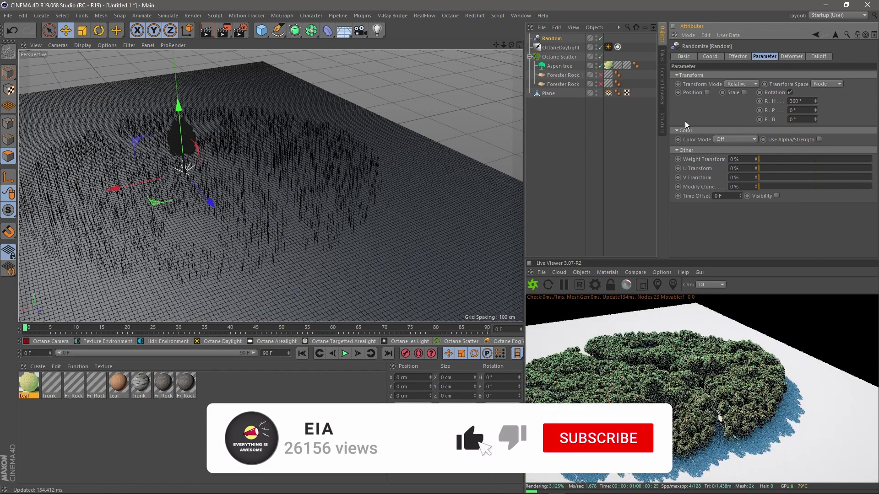
pyautogui.click(794, 110)
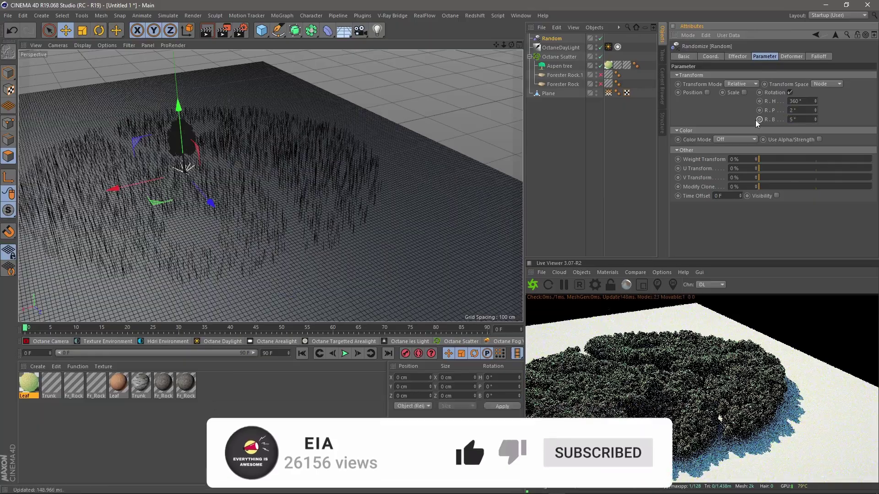
pyautogui.keyDown('alt'); pyautogui.moveTo(446, 174); pyautogui.dragTo(335, 247); pyautogui.keyUp('alt')
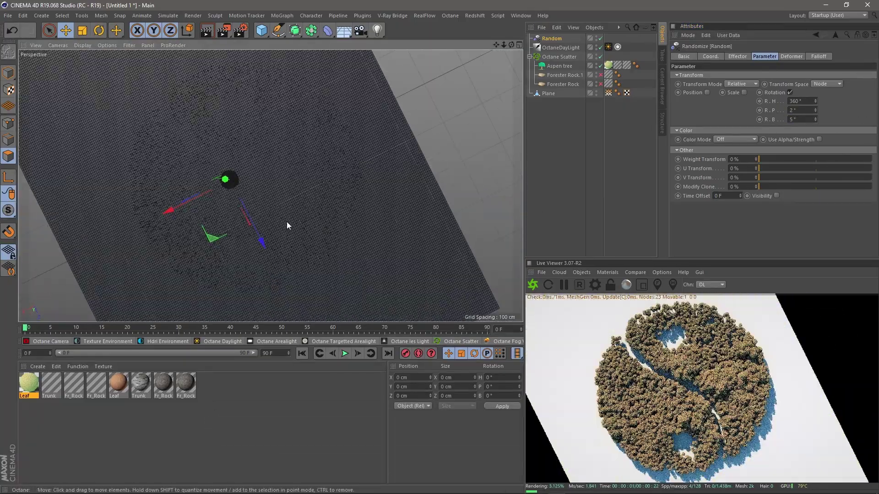
pyautogui.keyDown('alt'); pyautogui.moveTo(280, 255); pyautogui.dragTo(357, 107); pyautogui.keyUp('alt')
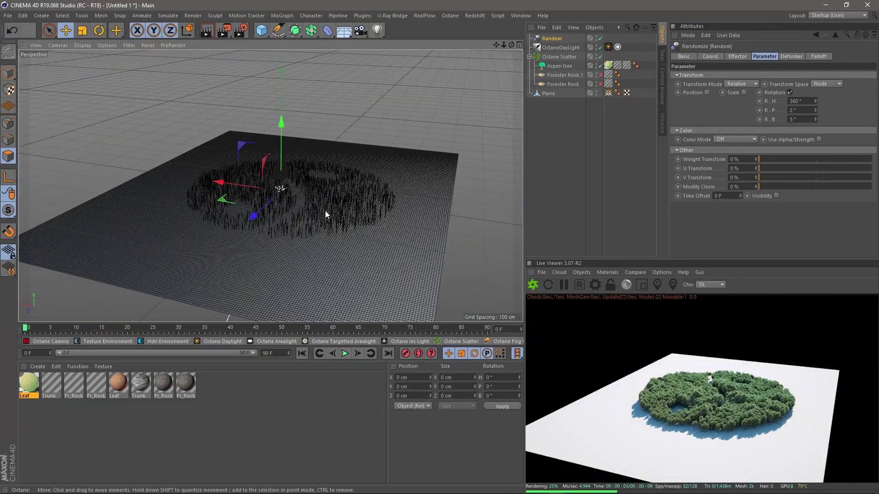
# - Start painting the Plane's vertex map with tree trails on the right, left and front edges
pyautogui.click(607, 93)
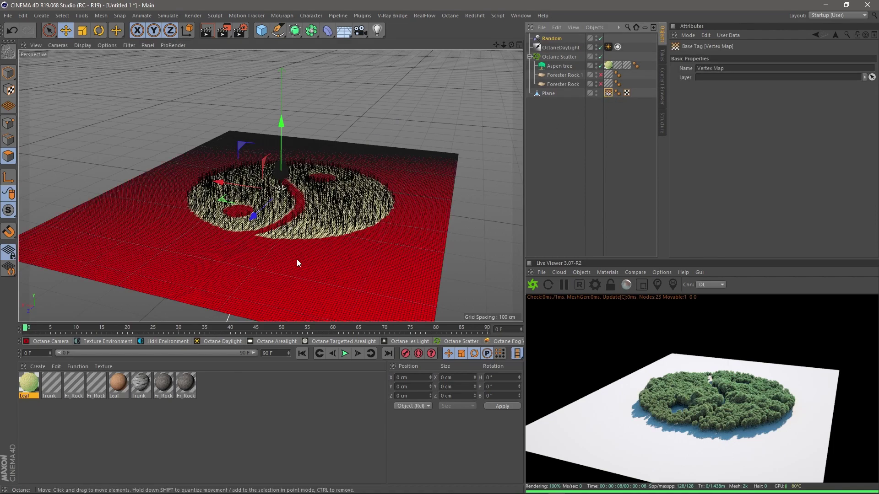
pyautogui.doubleClick(610, 92)
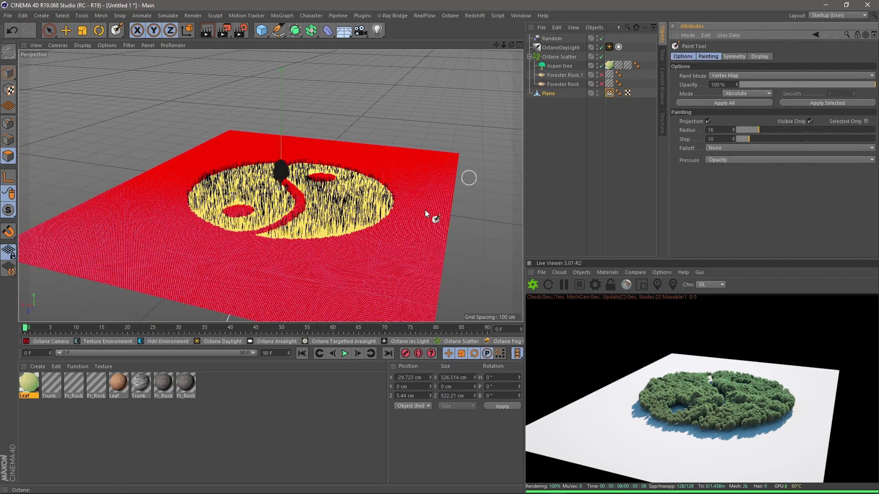
pyautogui.moveTo(298, 239)
pyautogui.mouseDown()
pyautogui.moveTo(426, 302)
pyautogui.moveTo(452, 157)
pyautogui.mouseUp()
pyautogui.moveTo(69, 234); pyautogui.dragTo(165, 213)
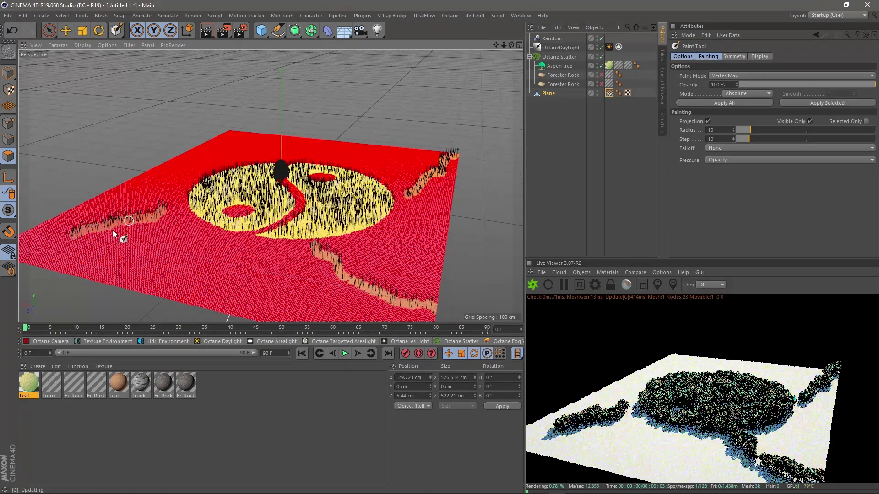
pyautogui.moveTo(169, 243); pyautogui.dragTo(227, 303)
# - Paint a patch of foreground trees and erase the KunFu letters
pyautogui.keyDown('alt'); pyautogui.moveTo(296, 274); pyautogui.dragTo(155, 254); pyautogui.keyUp('alt')
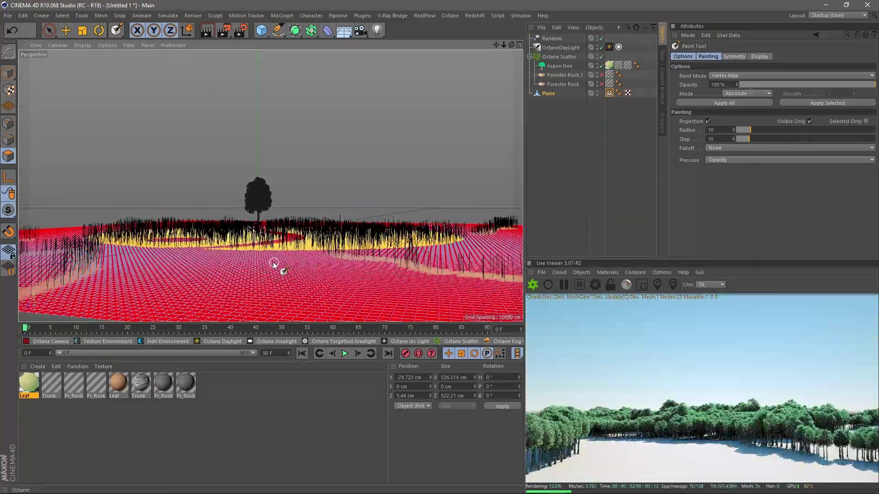
pyautogui.moveTo(194, 283); pyautogui.dragTo(369, 259)
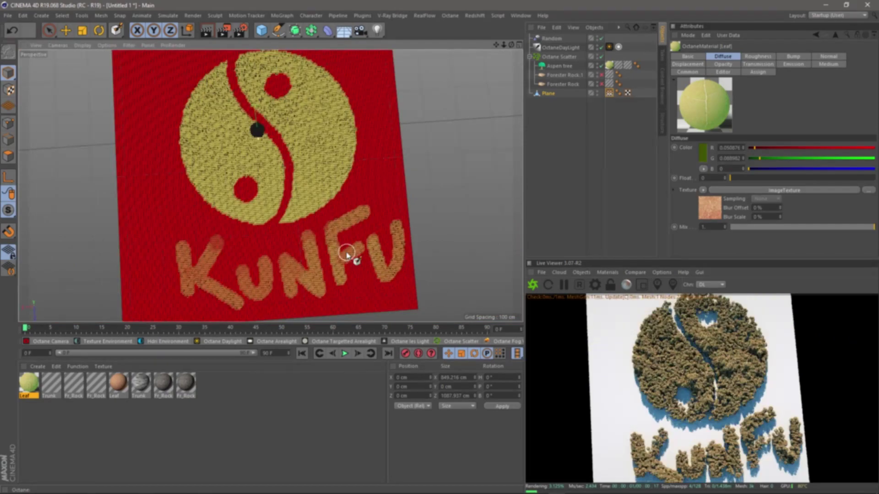
pyautogui.moveTo(347, 256); pyautogui.dragTo(166, 261)
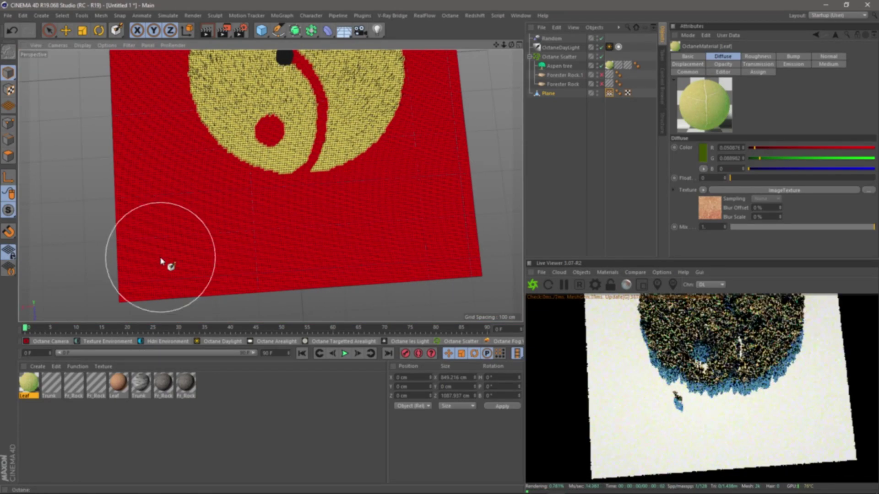